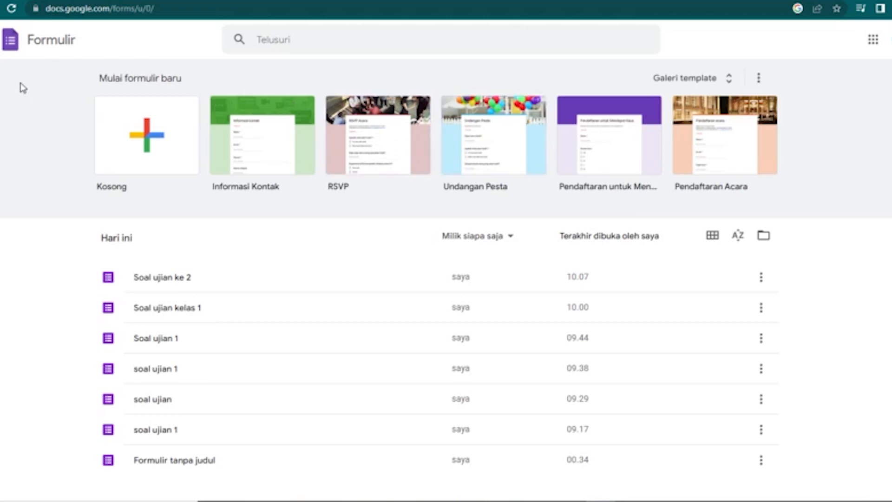
Create a blank form and name it "soal ujian harian".
left_click(135, 133)
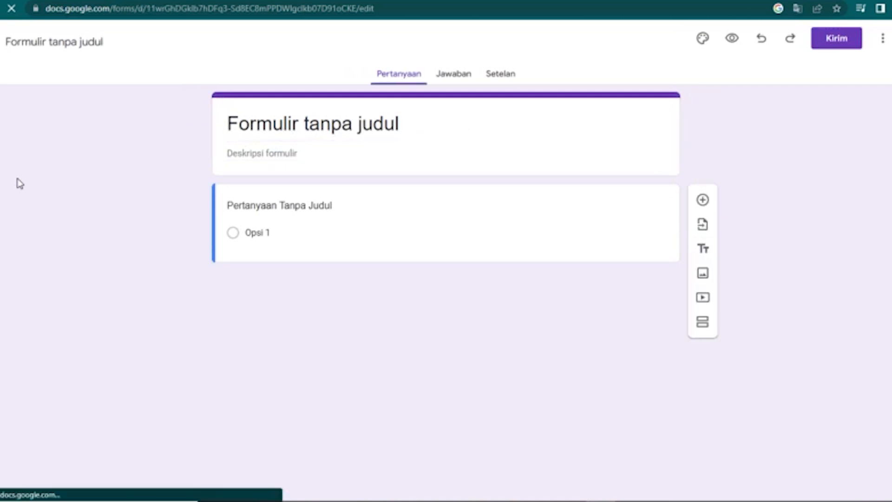
left_click(37, 44)
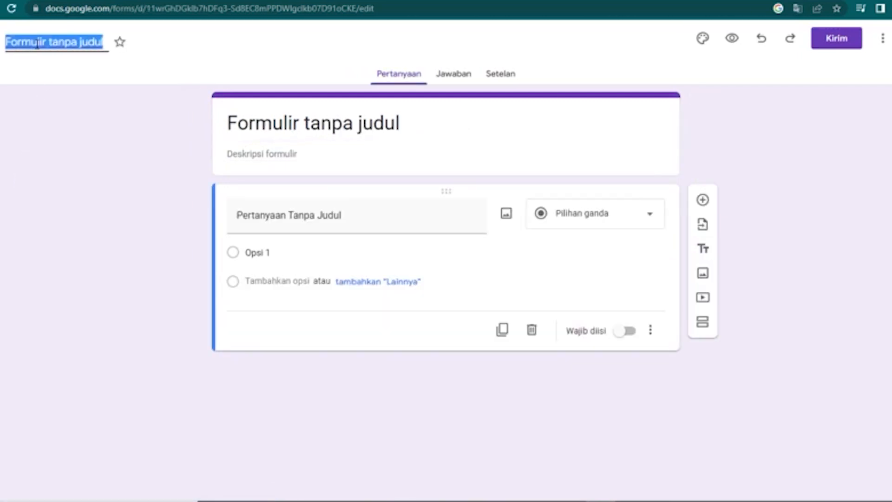
type("soal")
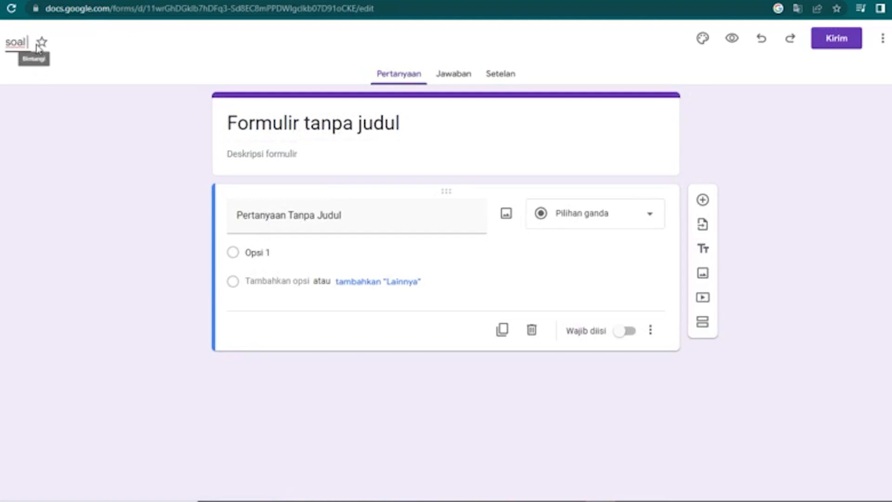
type(" ujian harian")
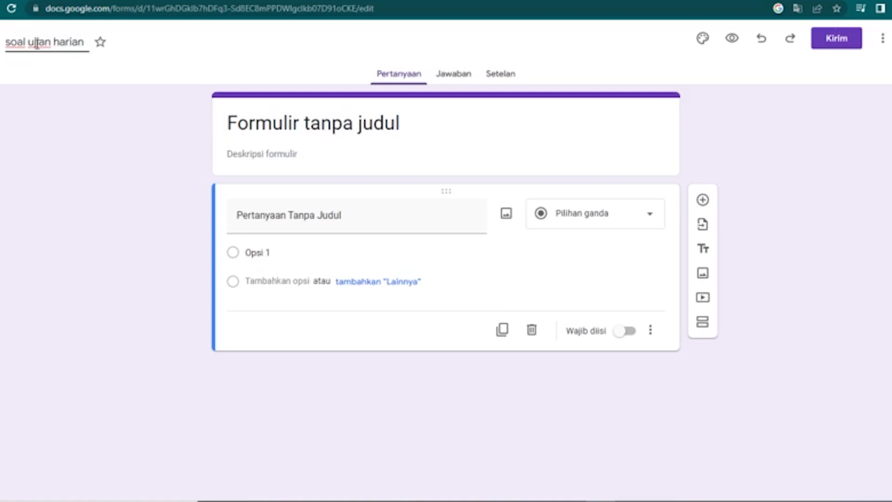
Replace the first question's placeholder title with "Nama siswa" as a short-answer question.
left_click(291, 216)
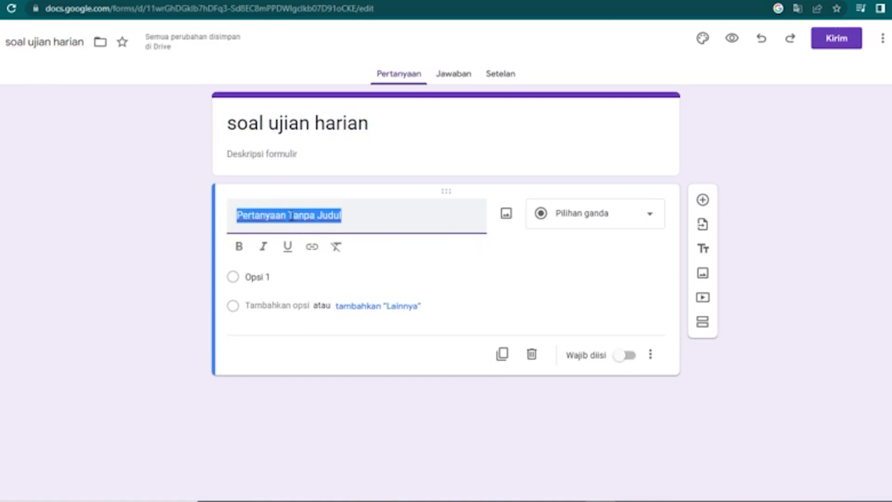
type("Nama siswa")
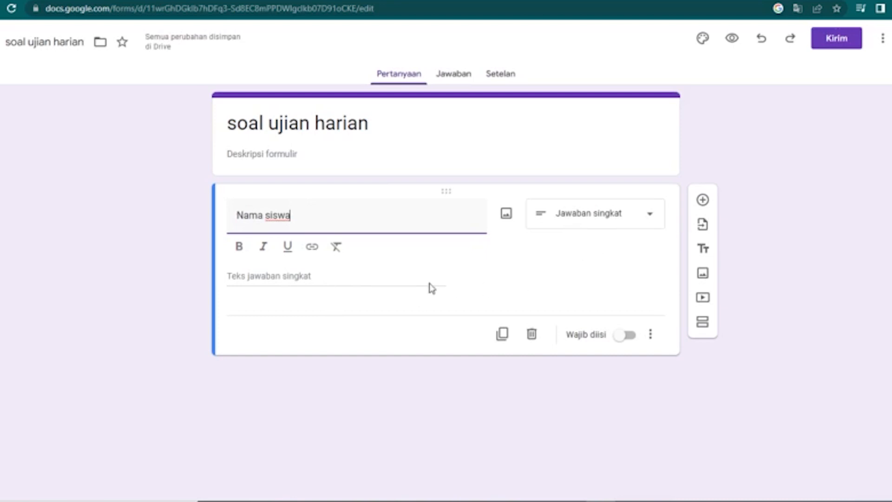
left_click(410, 280)
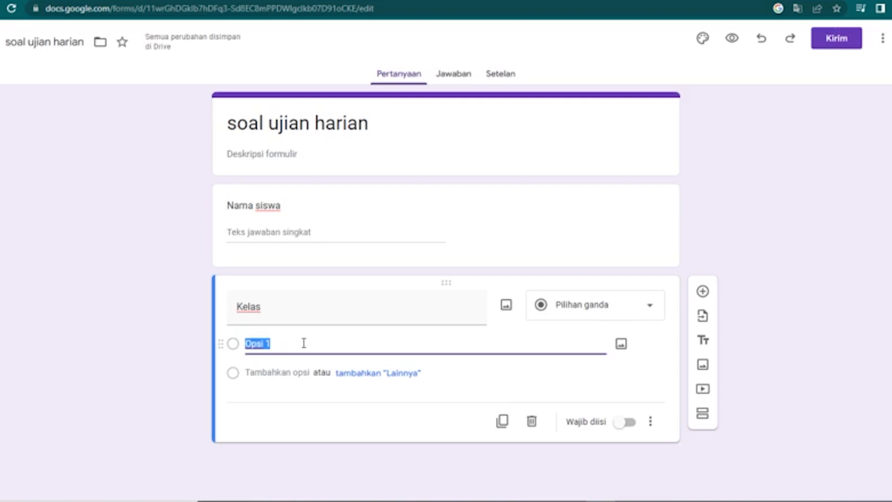
Enter 6A and 6B as the answer options of the Kelas question.
type("6A")
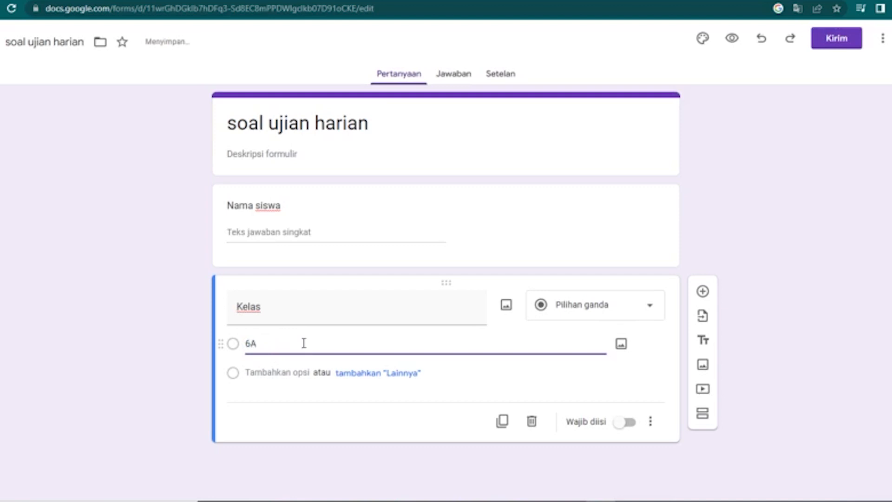
left_click(266, 372)
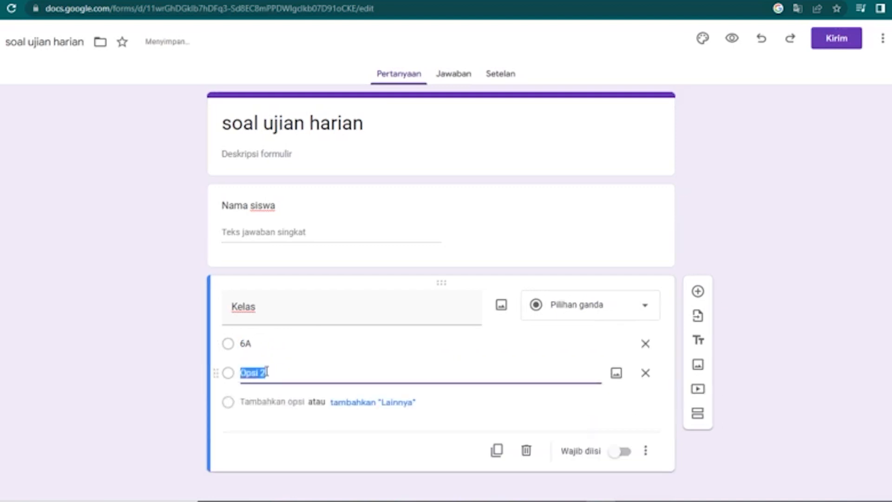
type("6B")
left_click(259, 433)
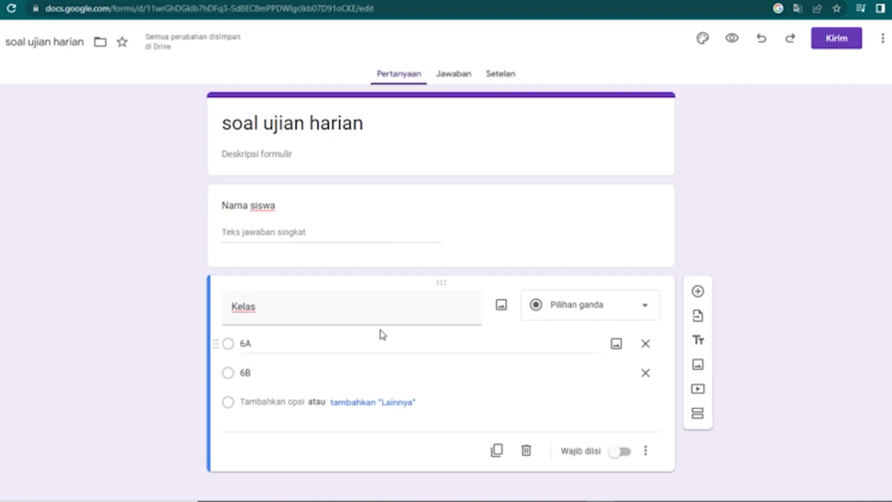
Add a question after Kelas with the text "Dimanakah ibukota negara Indonesia?".
left_click(699, 293)
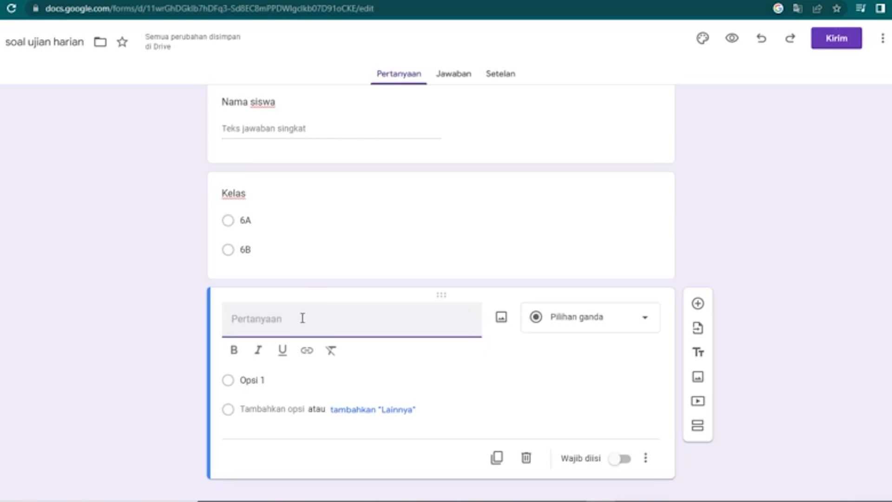
type("Dimanaka")
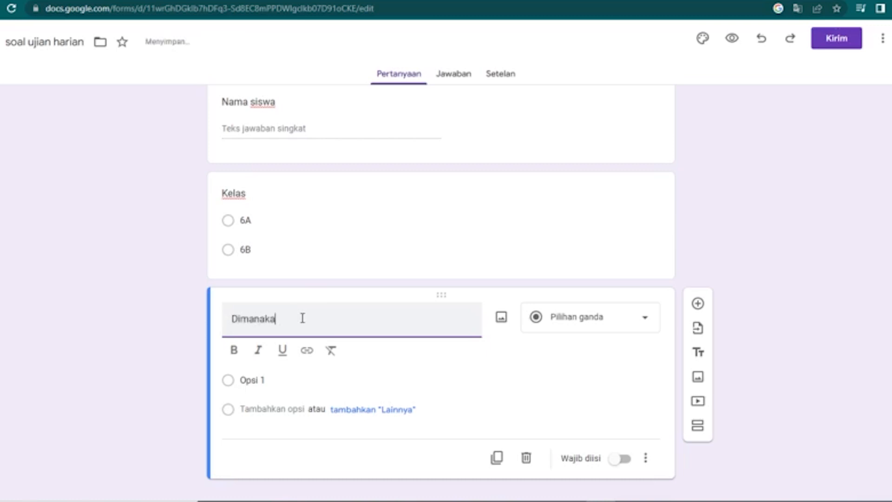
type("h ibukota")
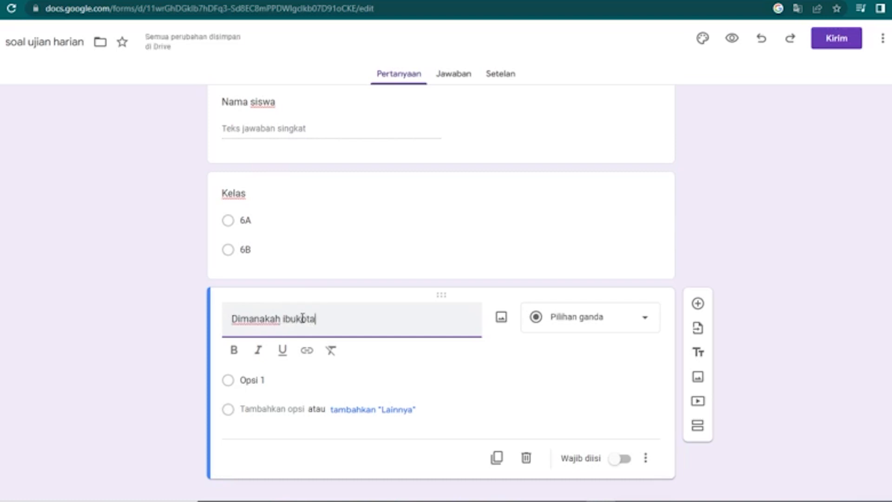
type(" negara Indonesia?")
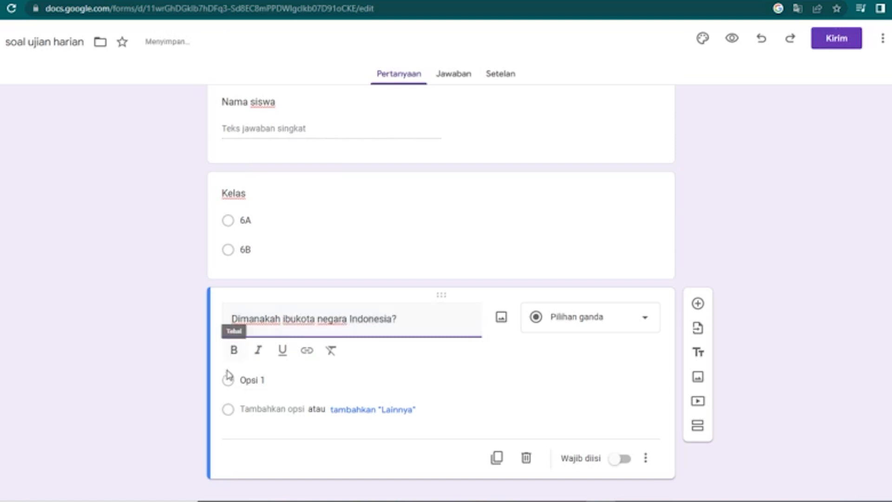
Give the capital city question four answer options: Bandung, Jakarta, Semarang and Balikpapan.
left_click(230, 384)
type("Bandung")
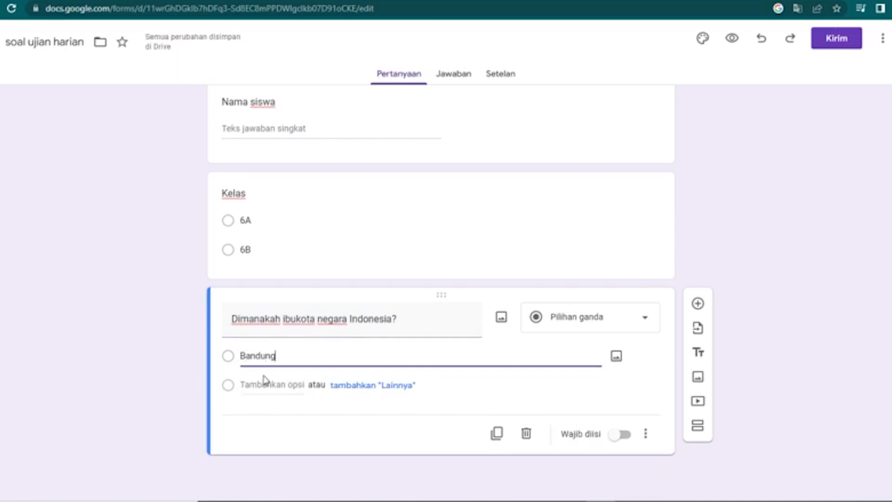
left_click(230, 384)
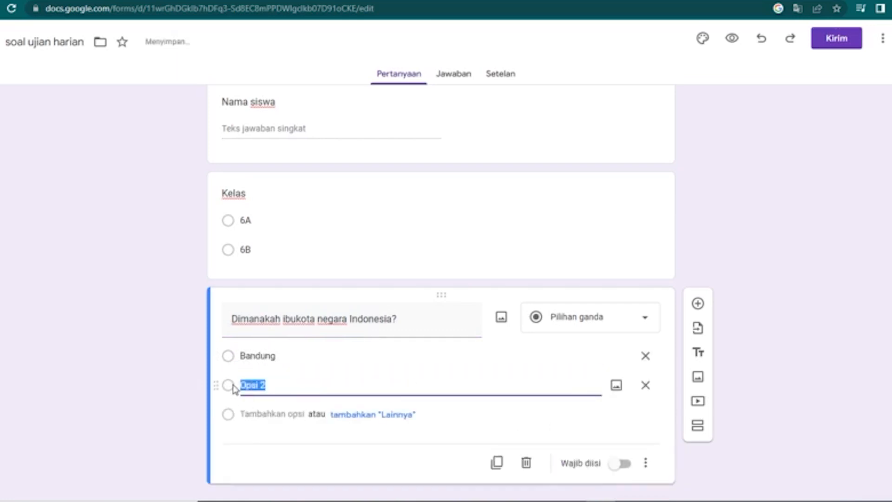
type("Jakarta")
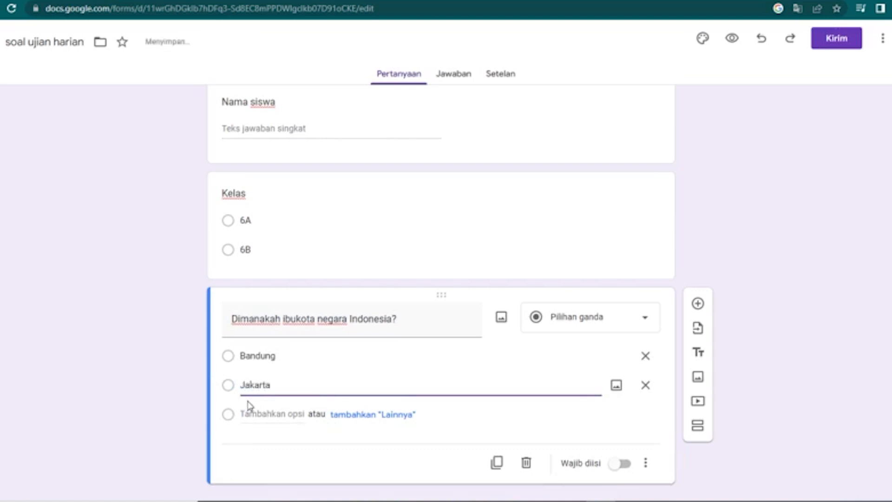
left_click(251, 414)
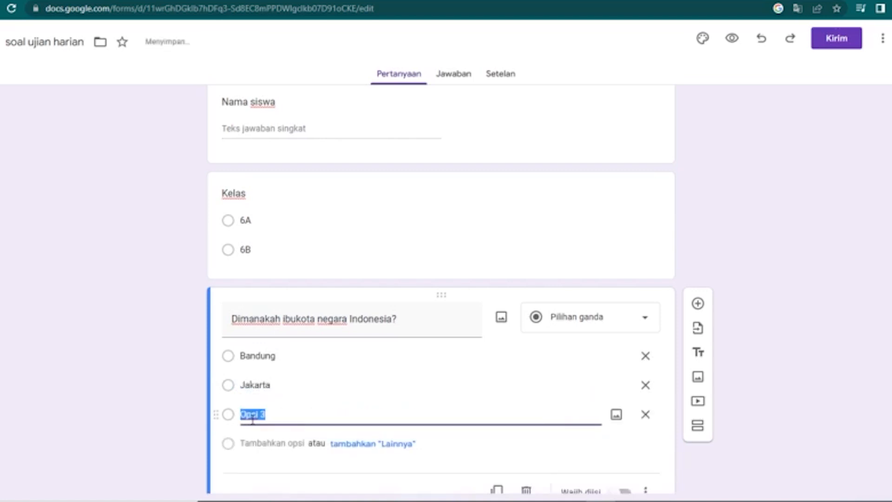
type("Semarang")
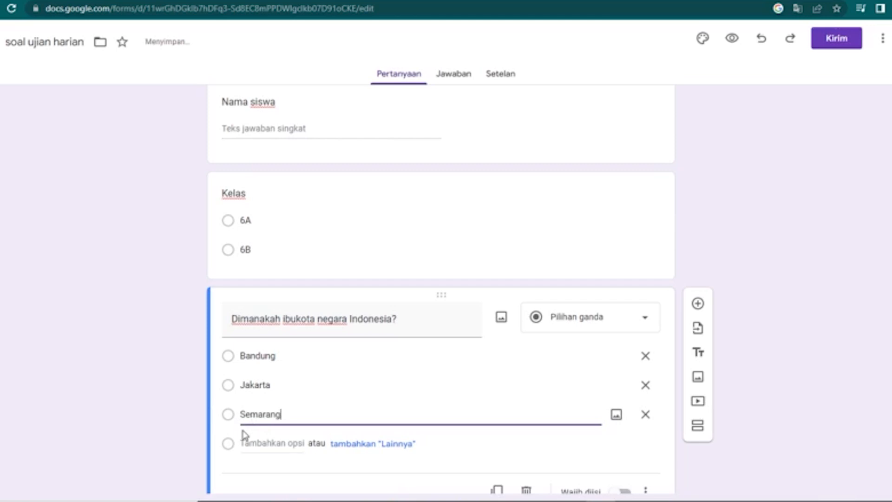
left_click(234, 443)
type("Bali")
key("BackSpace")
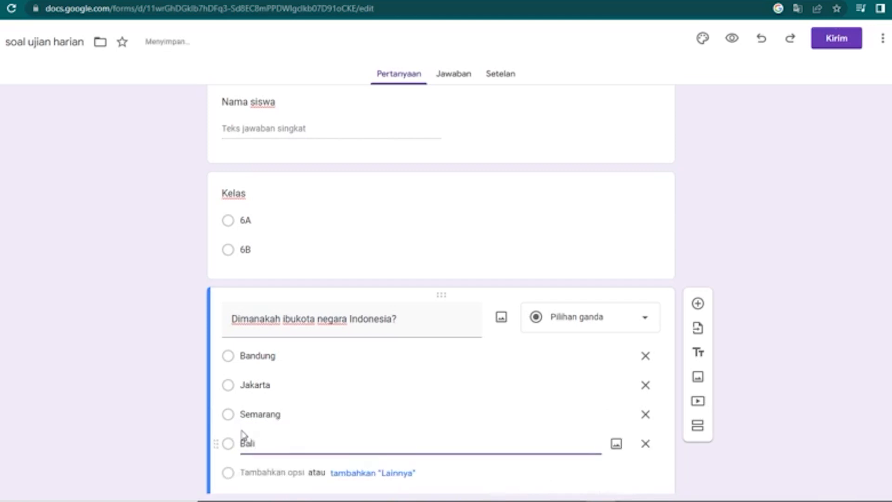
type("kpapan")
scroll(251, 420, "down", 2)
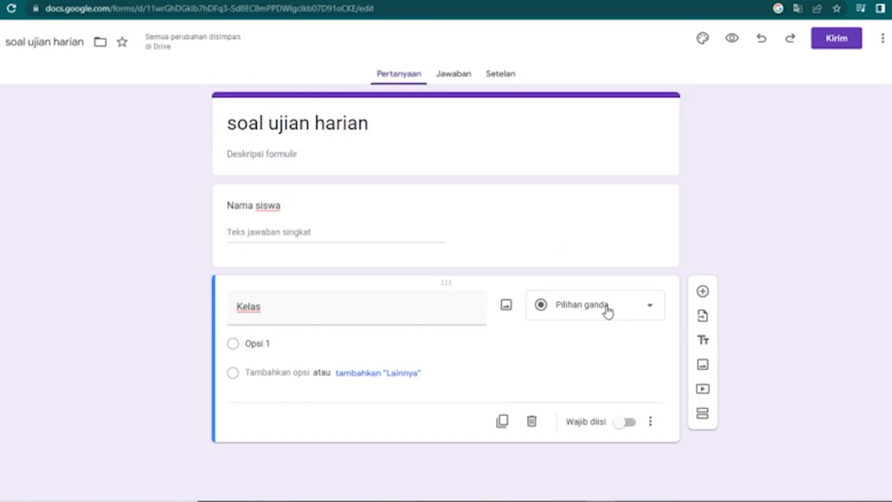
Choose Pilihan ganda as the question type for the Kelas question.
left_click(608, 312)
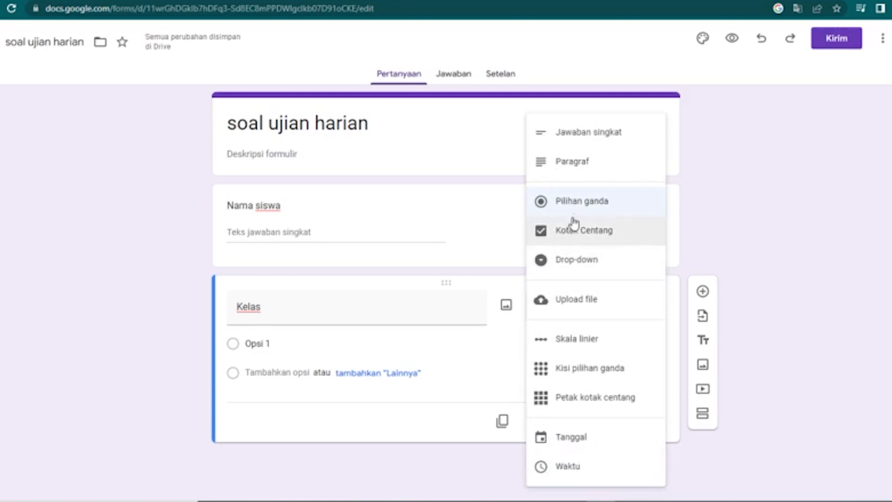
left_click(581, 205)
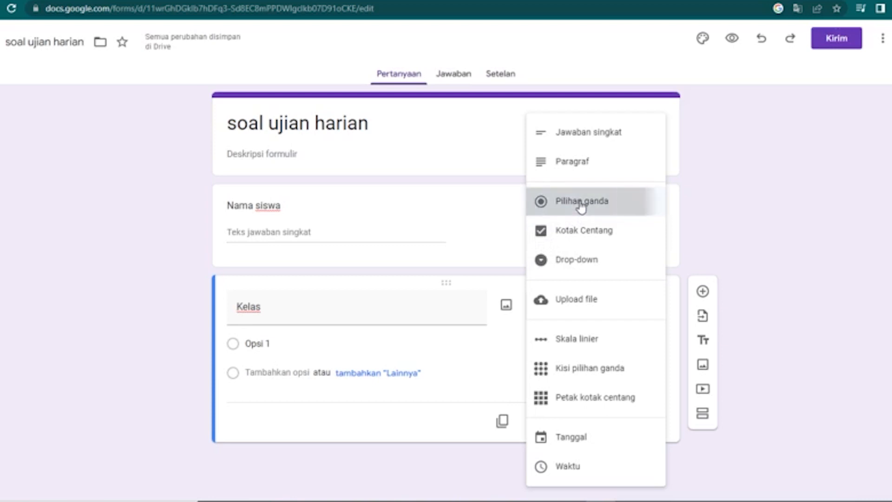
left_click(243, 347)
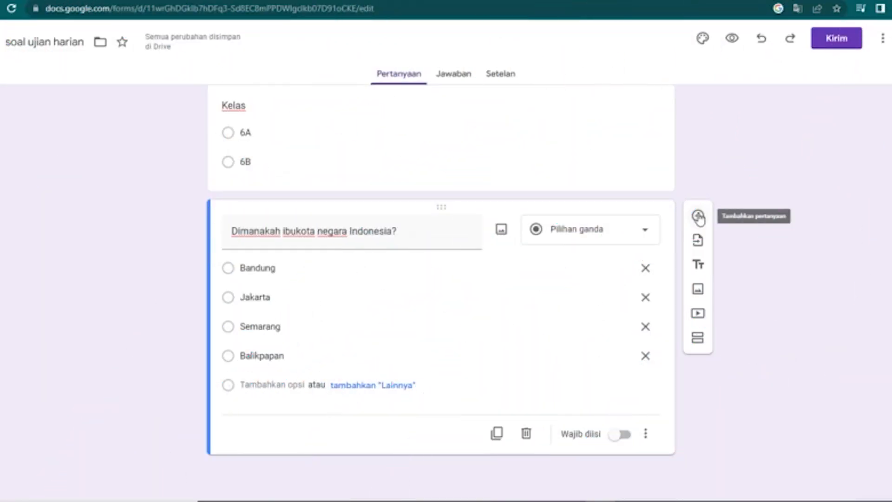
Add the question "Berapa jumlah provinsi di Indnesia?" after the capital city question and set its type to Kotak Centang.
left_click(699, 217)
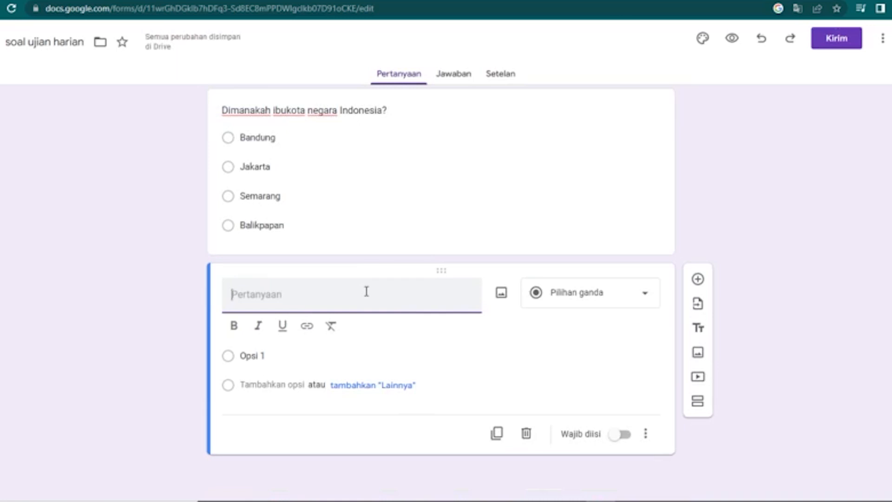
type("Berapa")
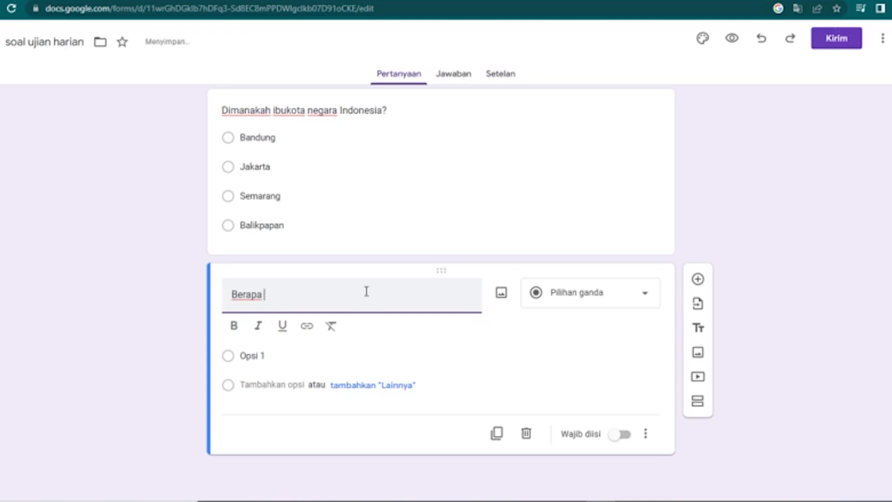
type(" jumlah prov")
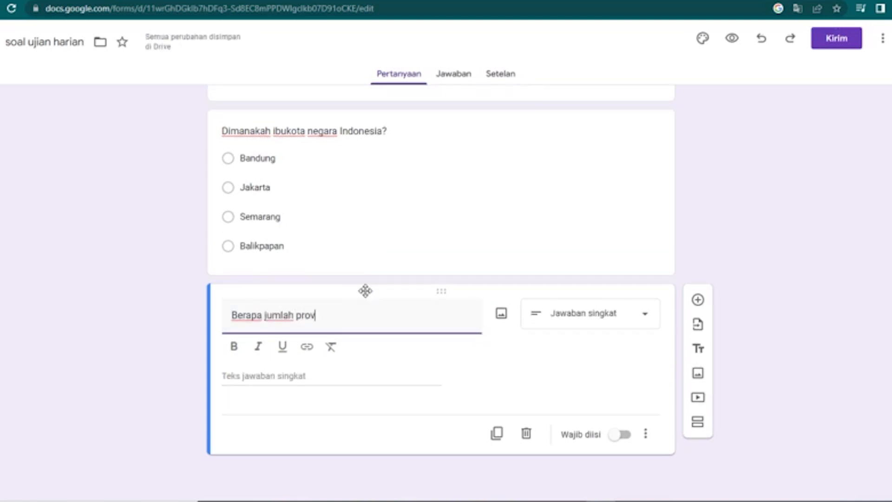
type("insi di Indnesia?")
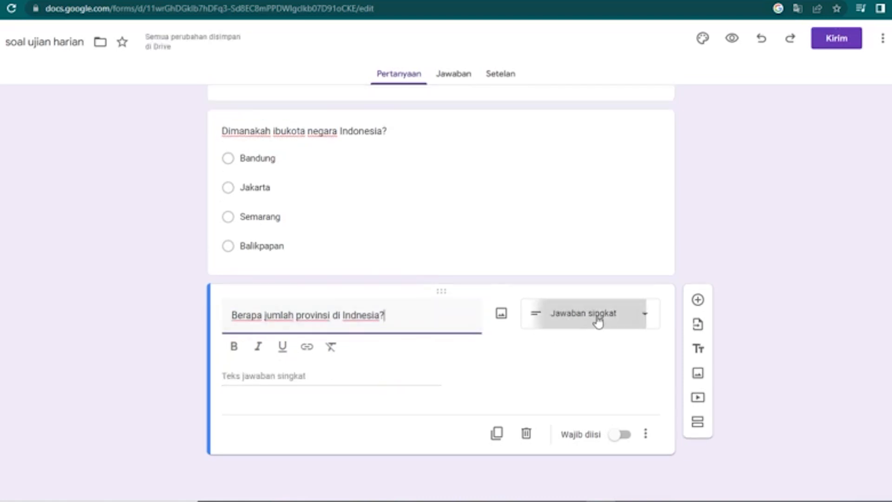
left_click(598, 320)
left_click(567, 233)
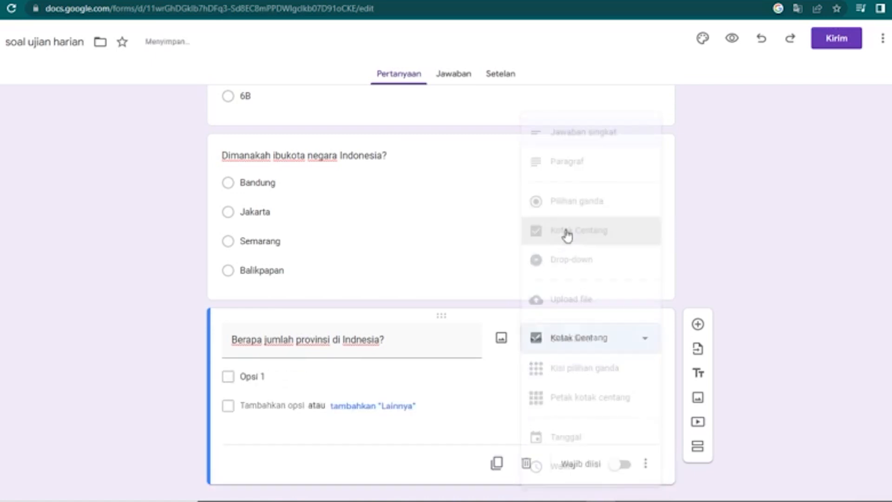
Give the province question the checkbox options 37, 27, 32 and 33.
left_click(246, 378)
type("37")
left_click(233, 406)
type("27")
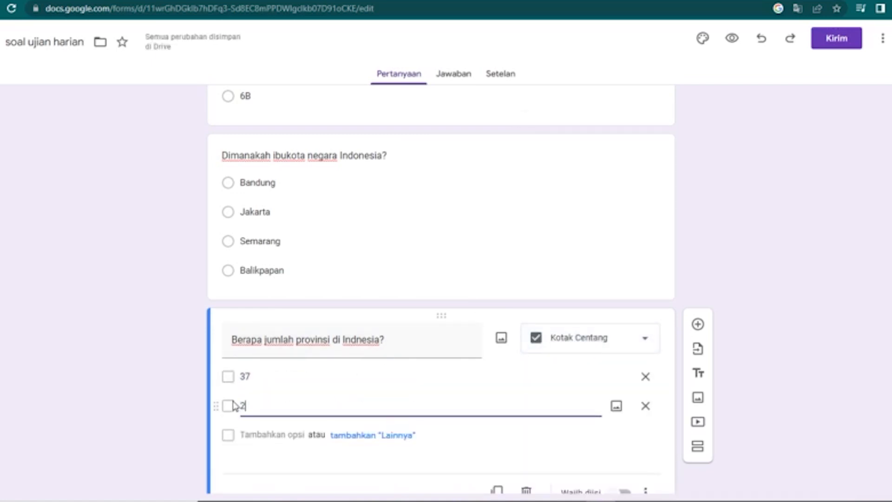
left_click(230, 435)
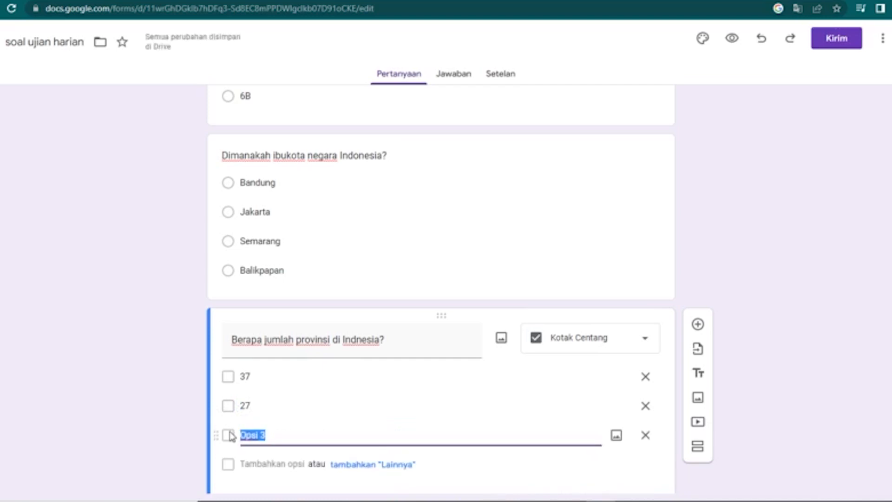
type("32")
left_click(234, 461)
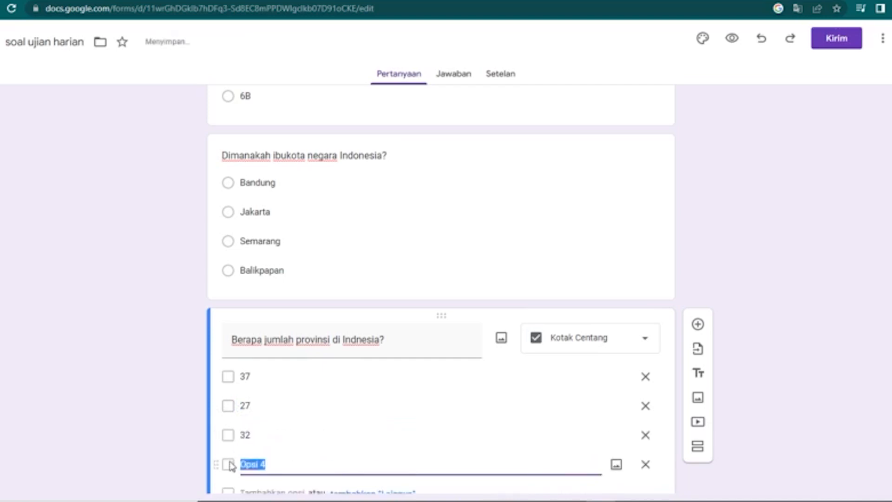
type("33")
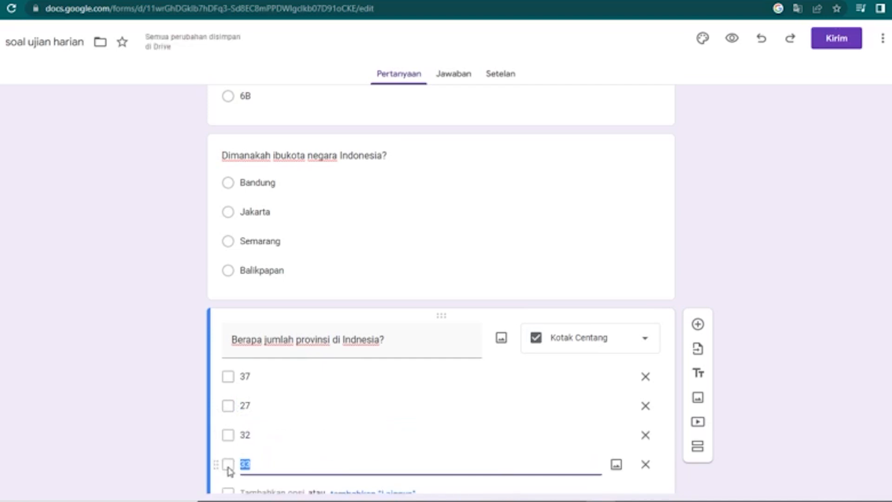
scroll(233, 441, "down", 3)
left_click(227, 406)
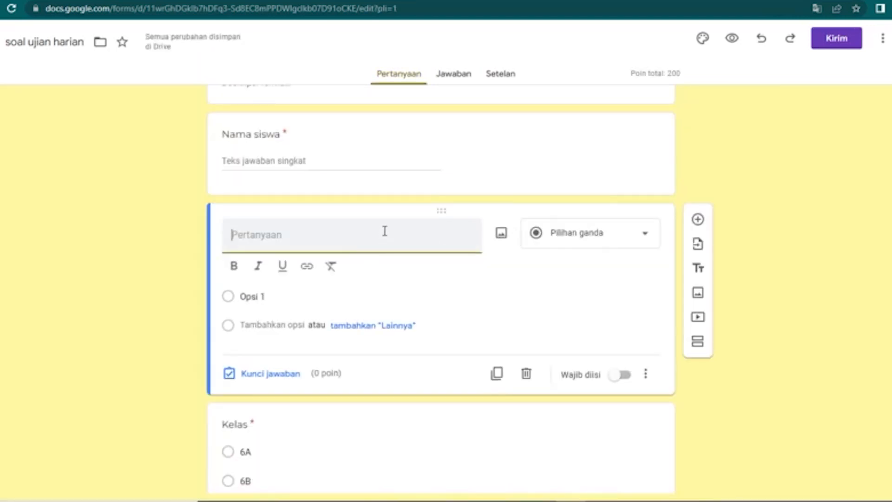
Enter "Apa warna bendera Indonesia?" as the new question after Nama siswa and set its type to Jawaban singkat.
type("Apa warna bende")
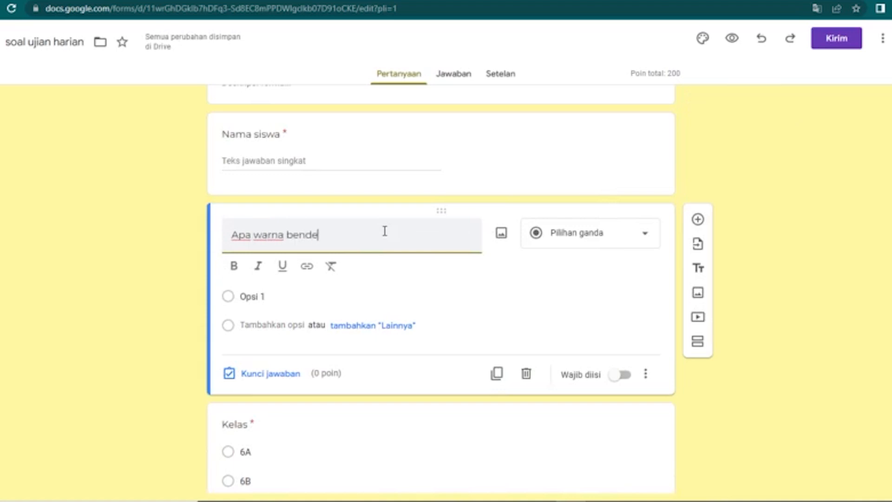
type("ra Indonesia?")
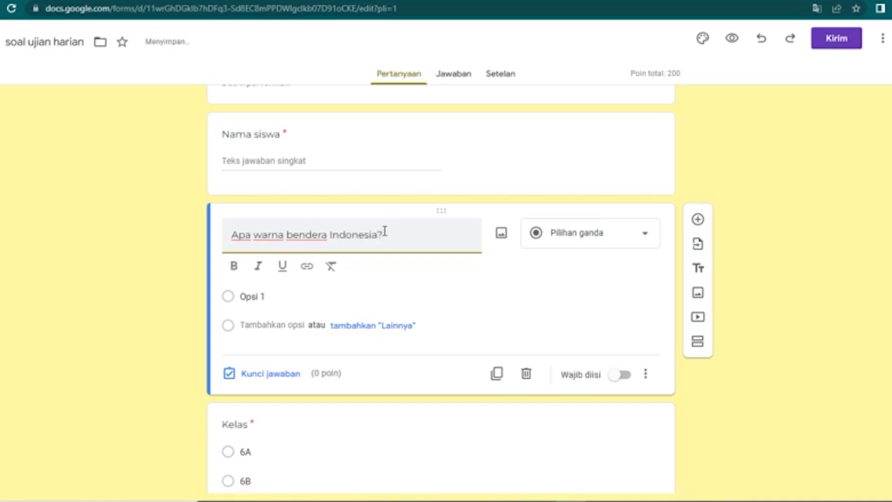
left_click(579, 235)
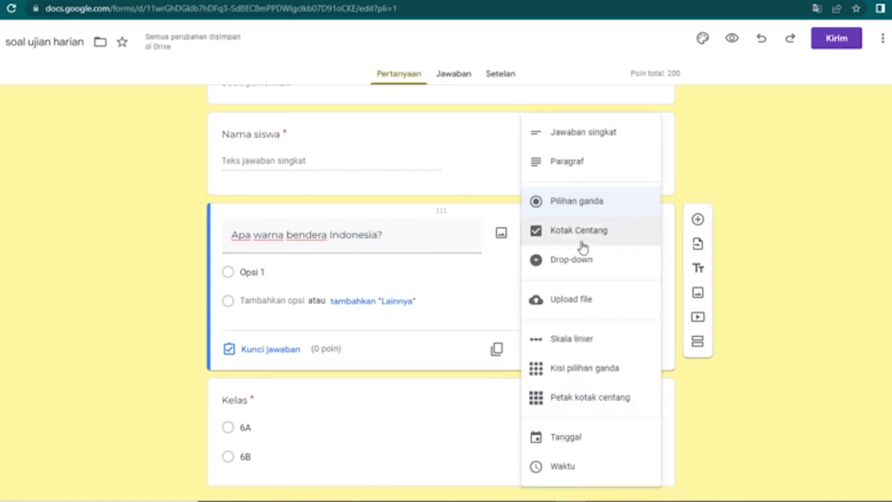
left_click(597, 136)
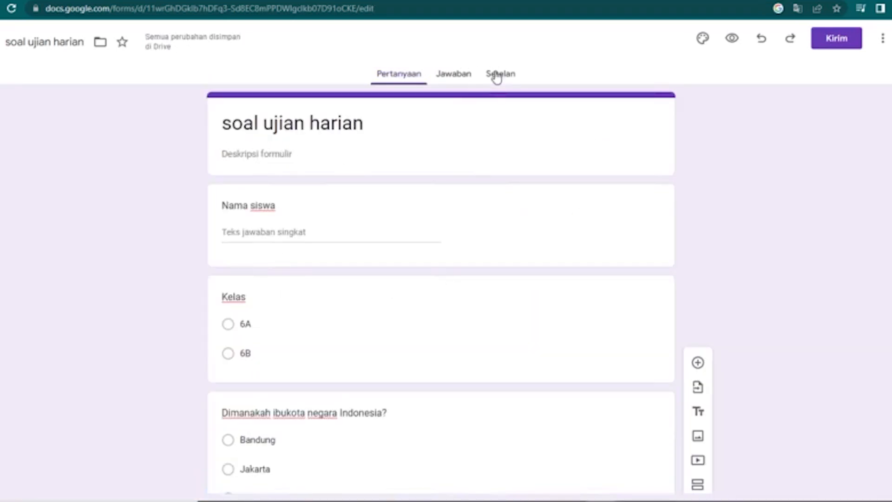
Turn the form into a quiz in its settings and return to the questions.
left_click(497, 78)
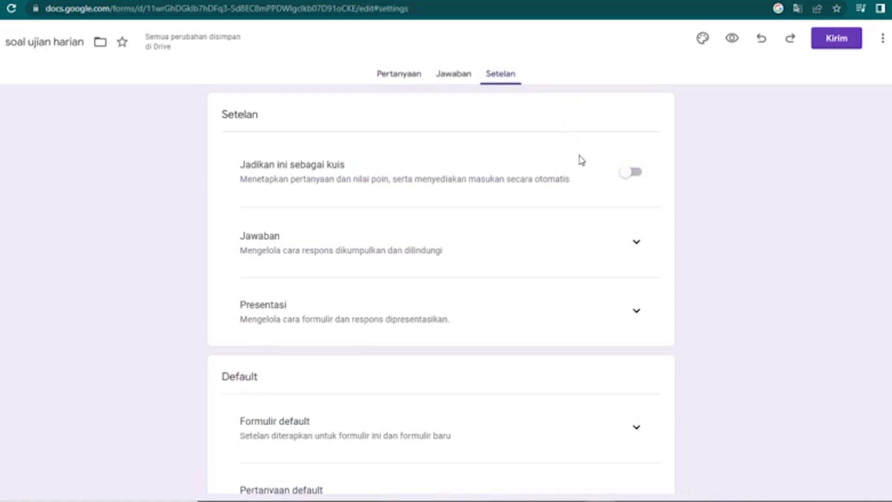
left_click(633, 173)
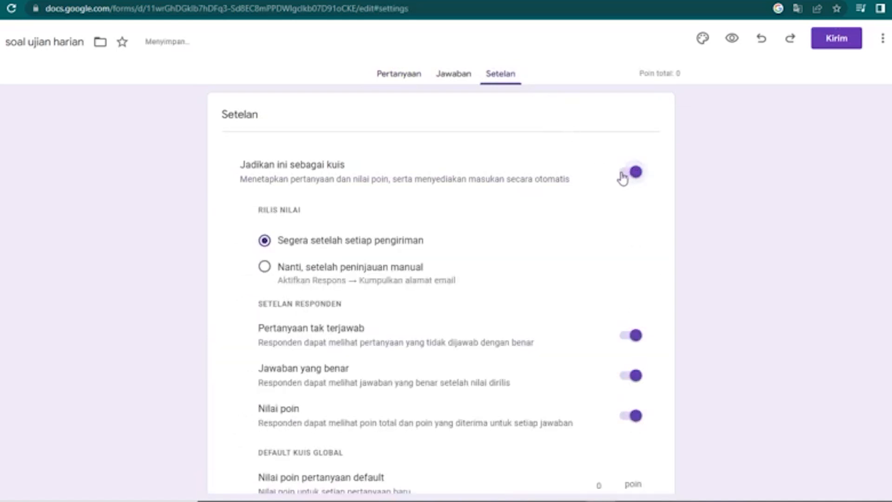
left_click(383, 82)
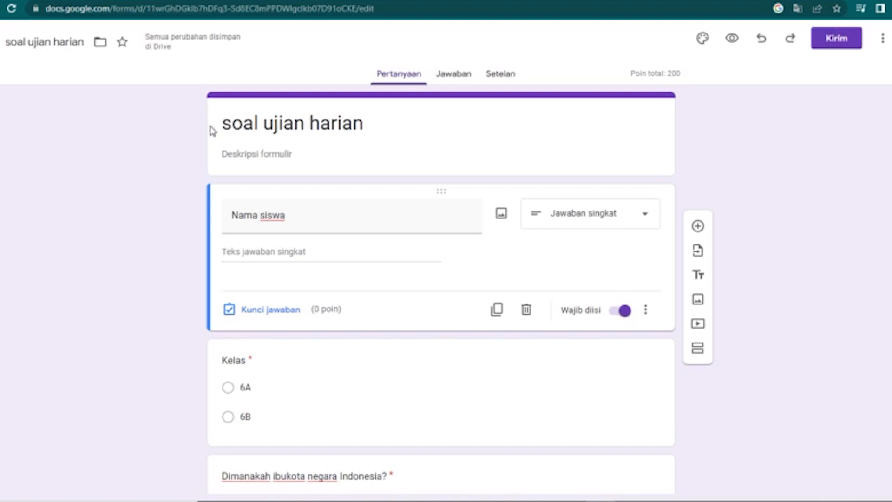
Set the theme's header text font to Lobster for the "soal ujian harian" title.
left_click(702, 40)
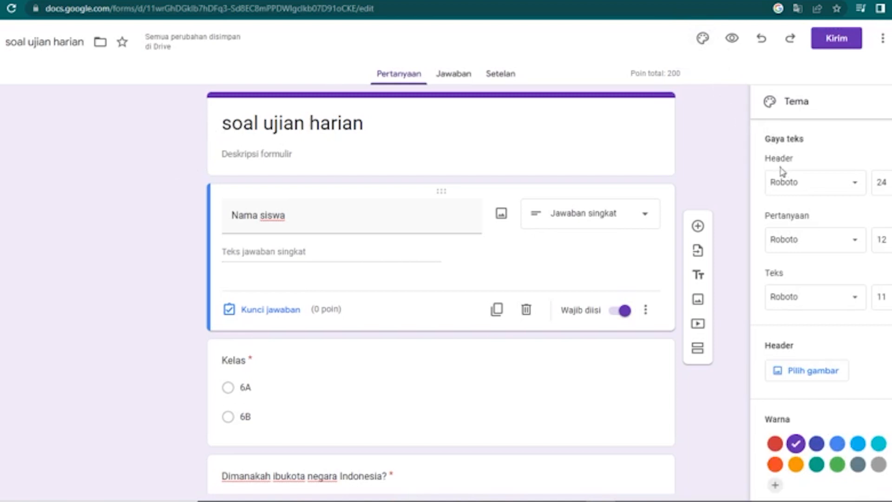
left_click(383, 135)
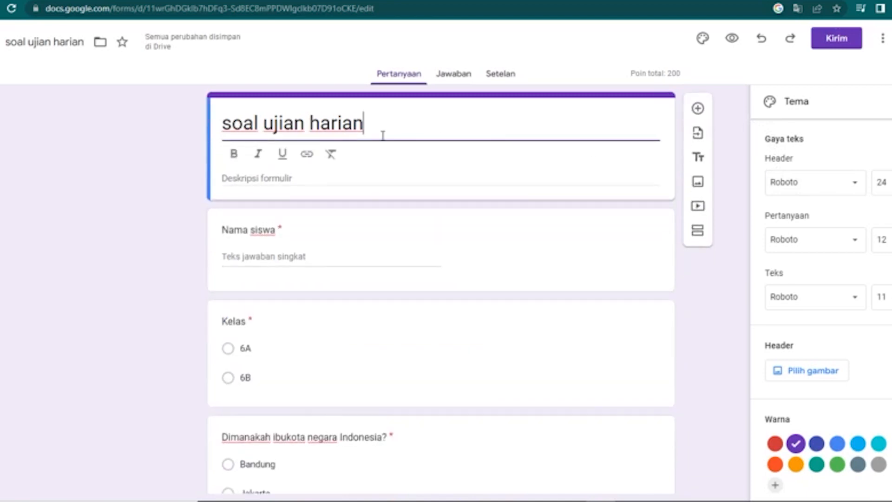
left_click(857, 193)
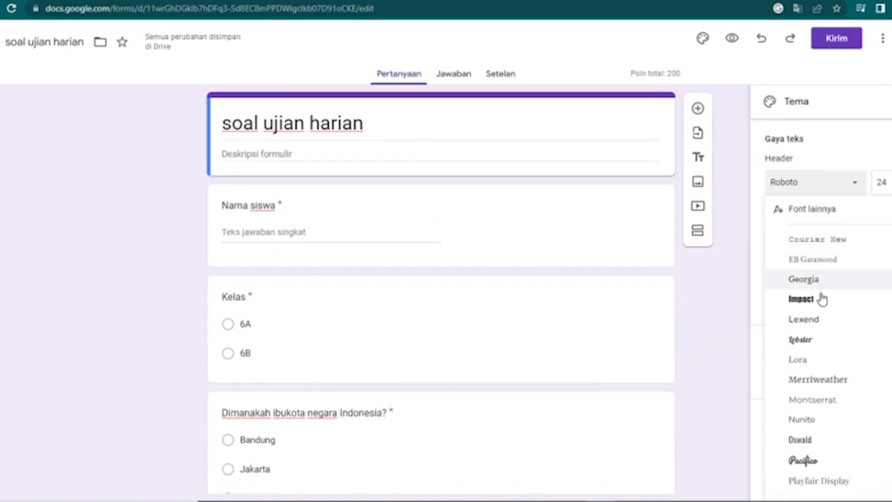
left_click(808, 341)
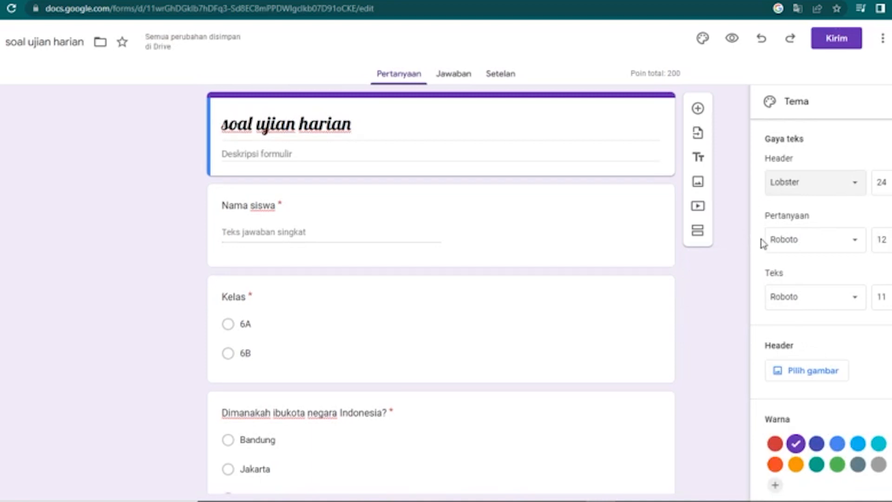
Set the theme's question text font to Montserrat.
left_click(823, 243)
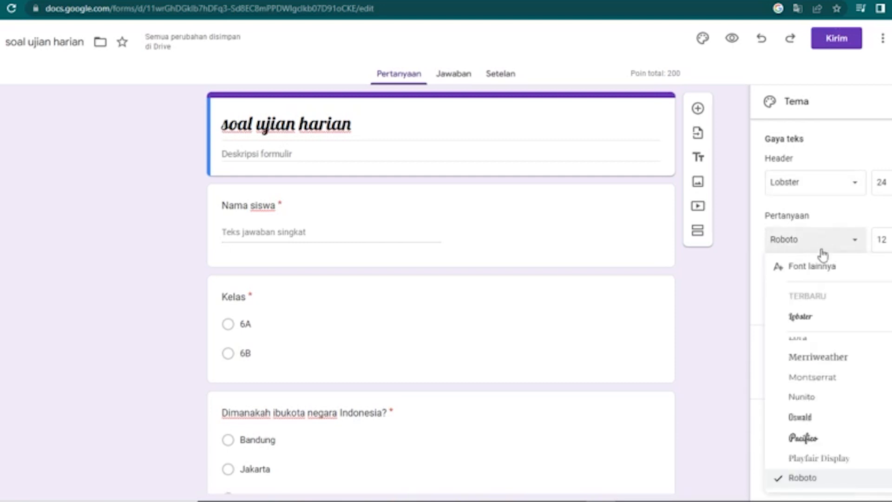
mouse_move(807, 362)
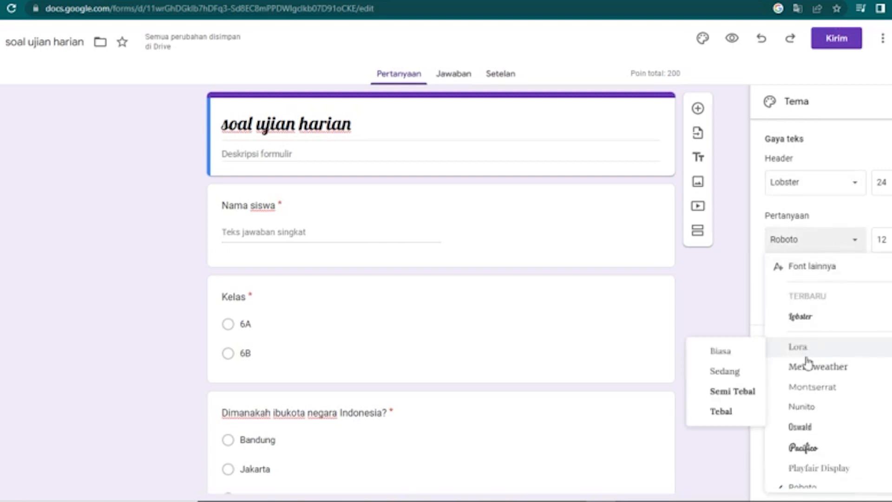
left_click(808, 390)
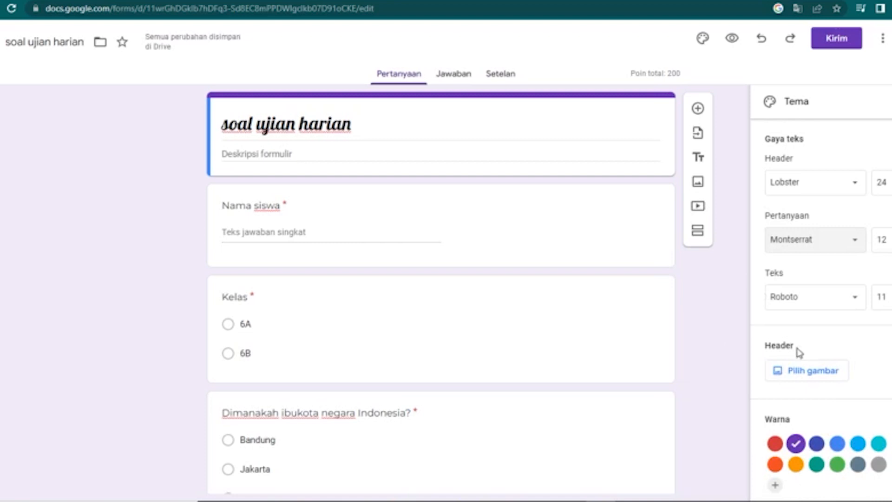
Insert the Kantor dan Sekolah theme picture of a runner's legs in tall grass as the form's header image.
left_click(813, 374)
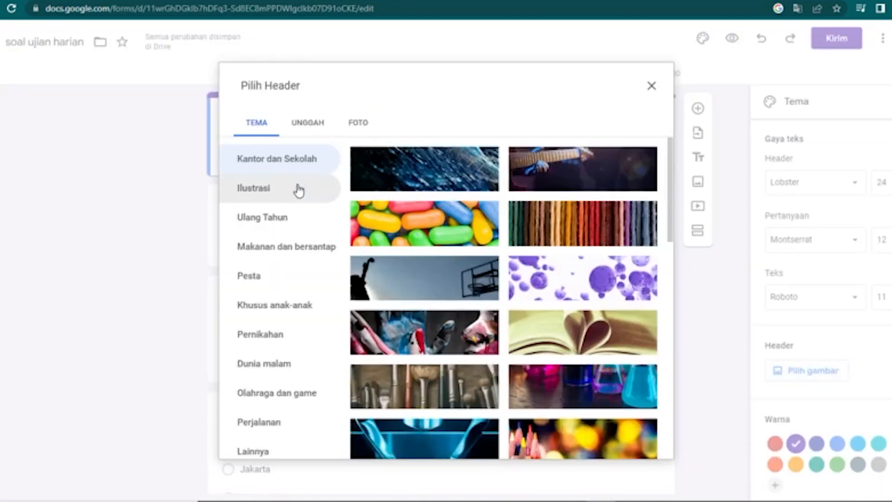
left_click(304, 126)
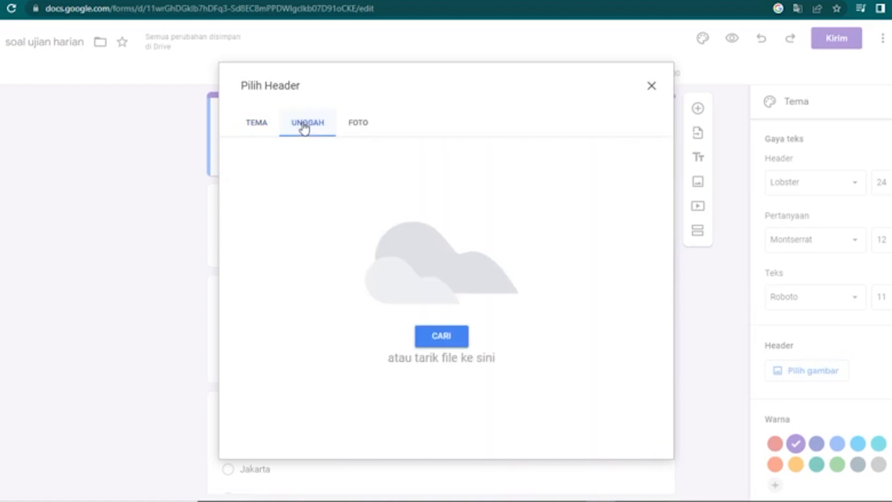
left_click(356, 125)
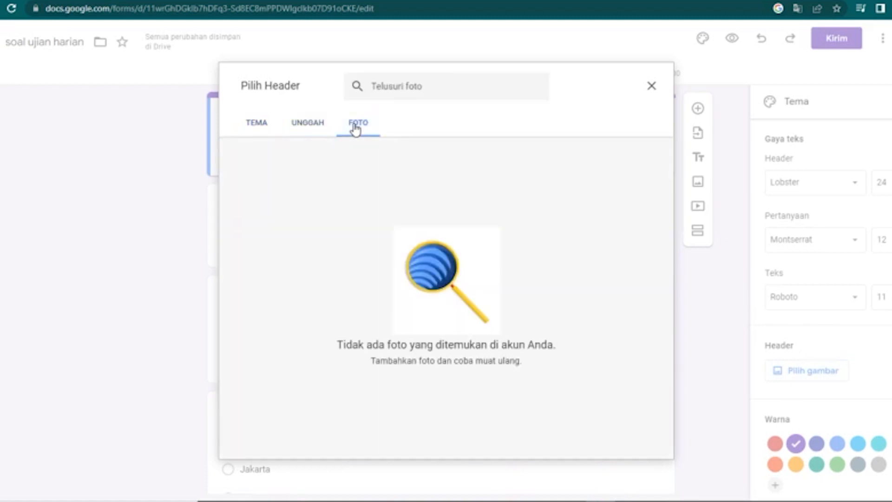
left_click(257, 125)
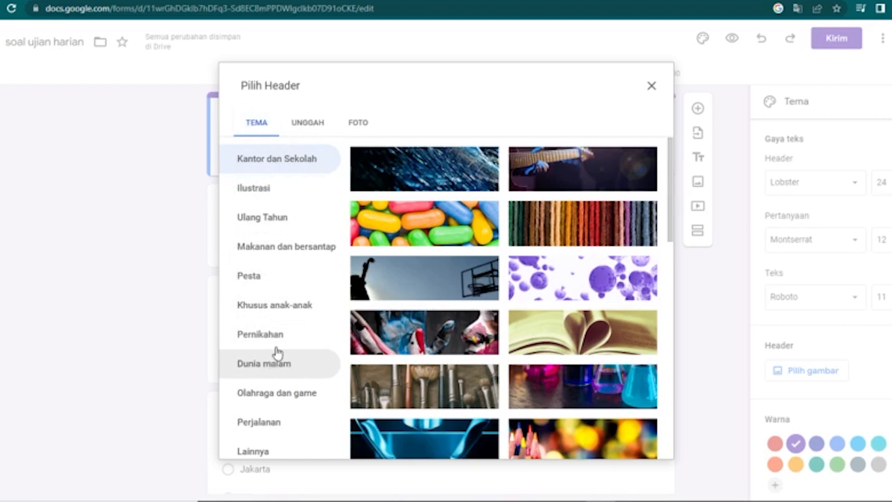
scroll(387, 269, "down", 3)
scroll(387, 269, "down", 4)
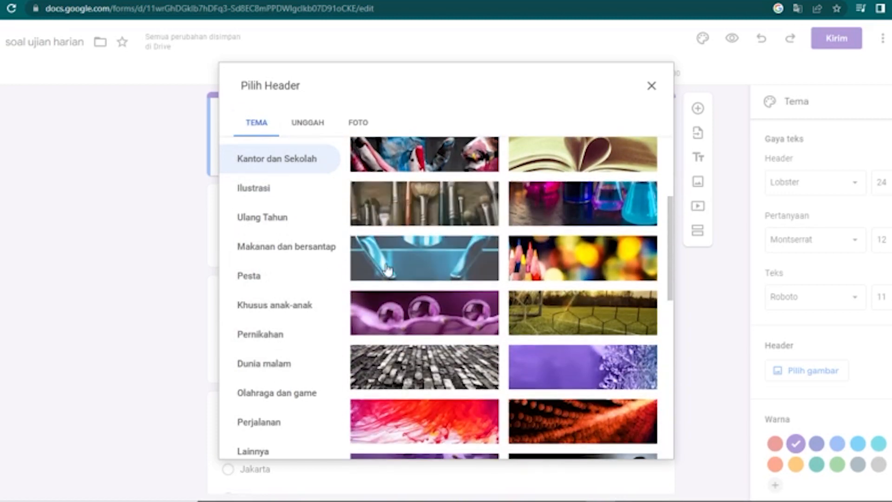
scroll(387, 269, "down", 5)
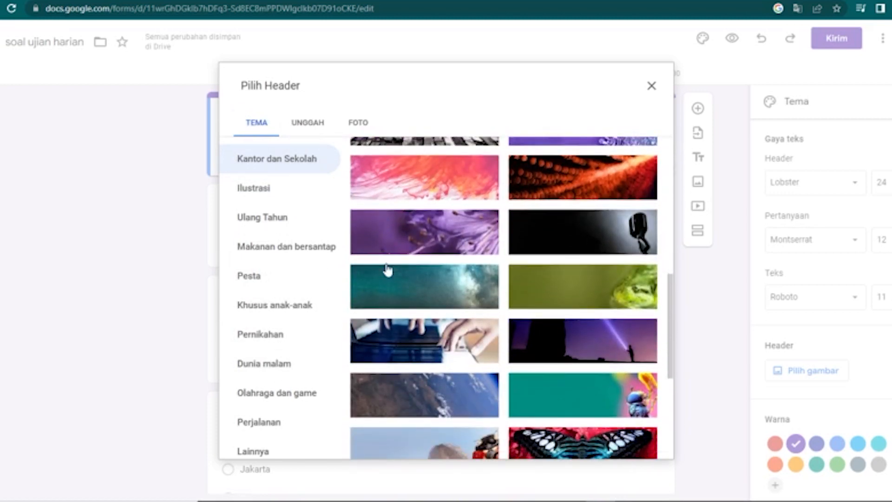
scroll(387, 270, "down", 3)
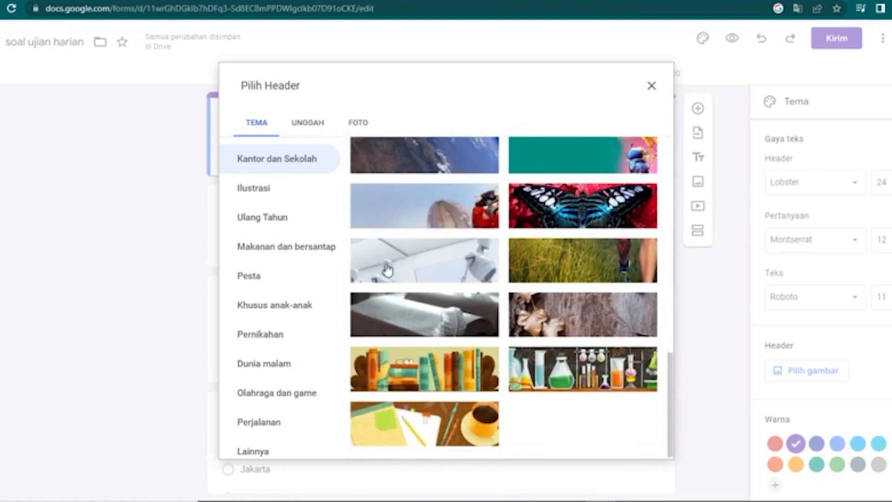
left_click(539, 272)
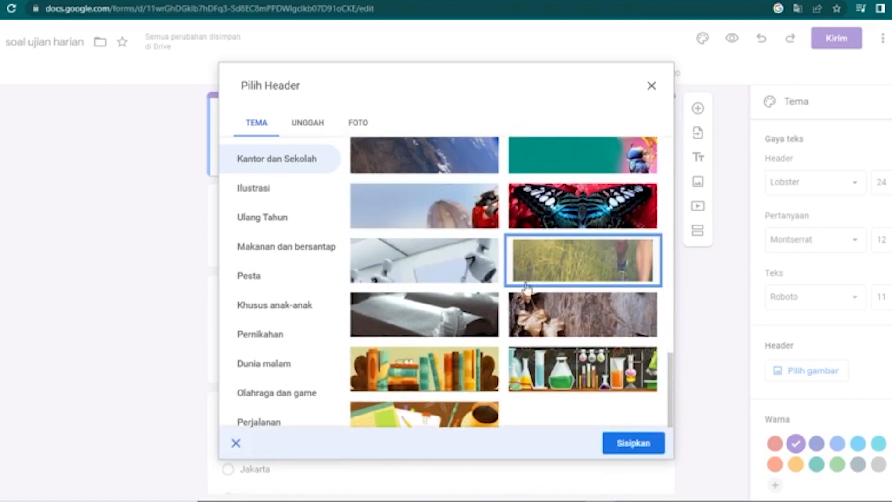
left_click(633, 442)
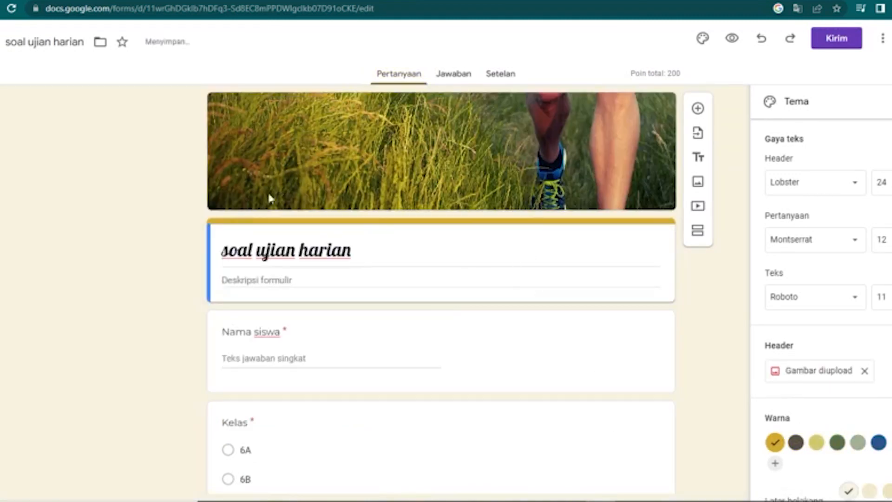
Add a new section between the form title and the Nama siswa question.
scroll(176, 282, "down", 8)
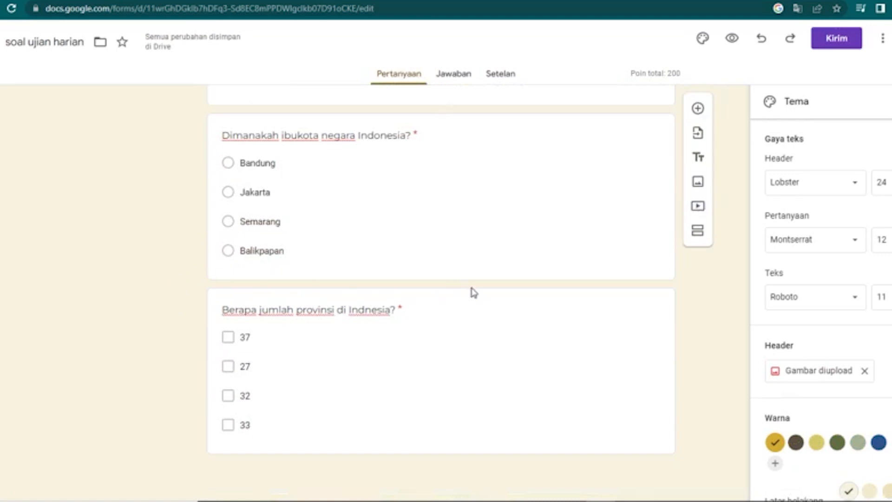
scroll(472, 289, "up", 3)
scroll(472, 287, "up", 6)
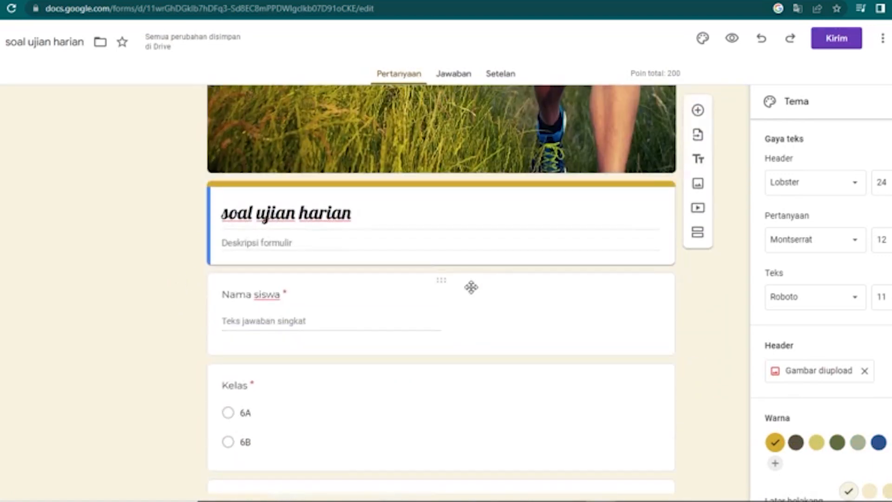
scroll(472, 287, "down", 6)
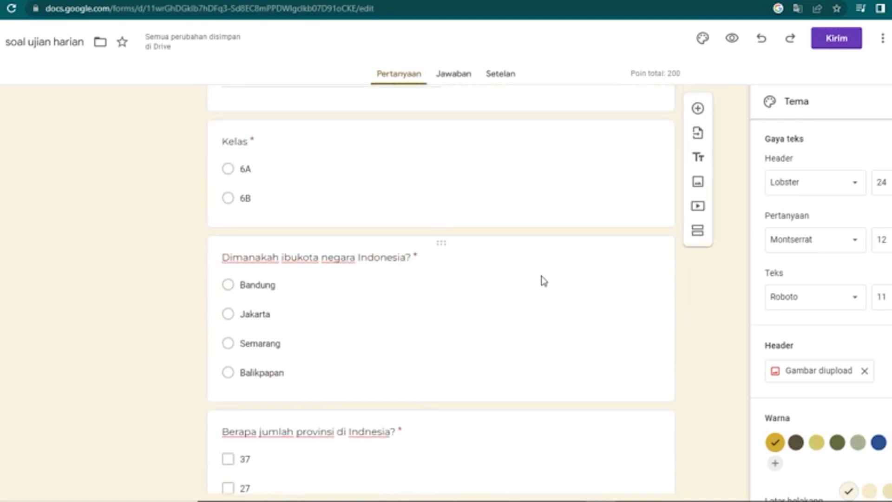
left_click(698, 231)
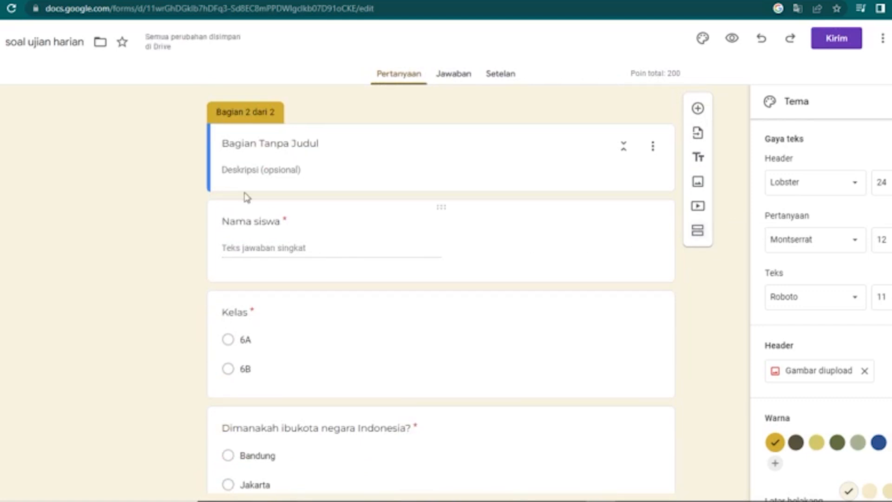
scroll(312, 239, "up", 6)
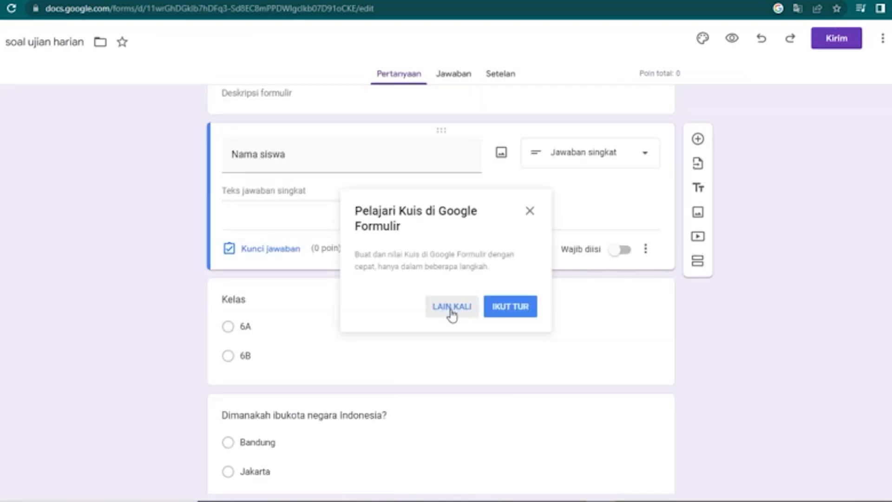
Dismiss the quiz tour and make the Nama siswa and Kelas questions required.
left_click(452, 308)
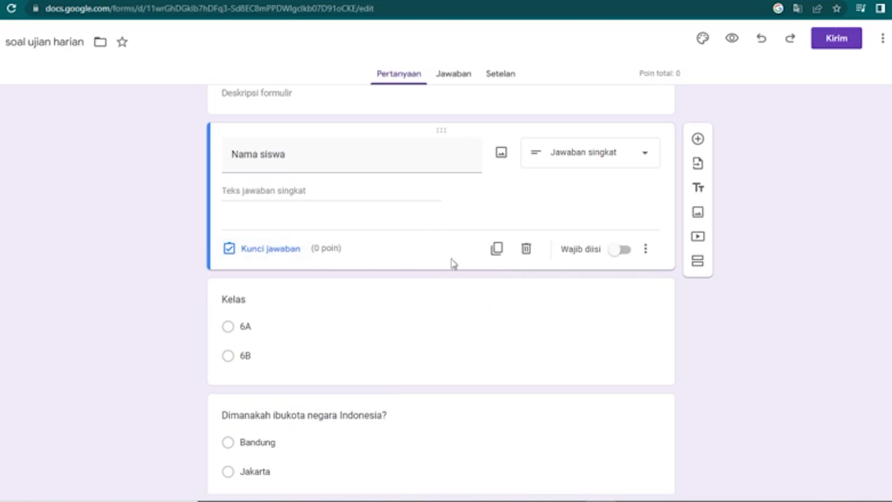
left_click(628, 252)
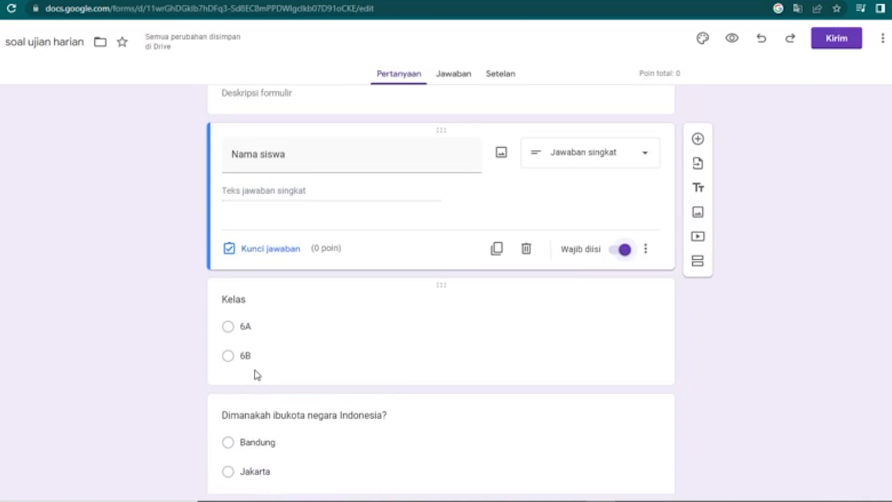
left_click(237, 367)
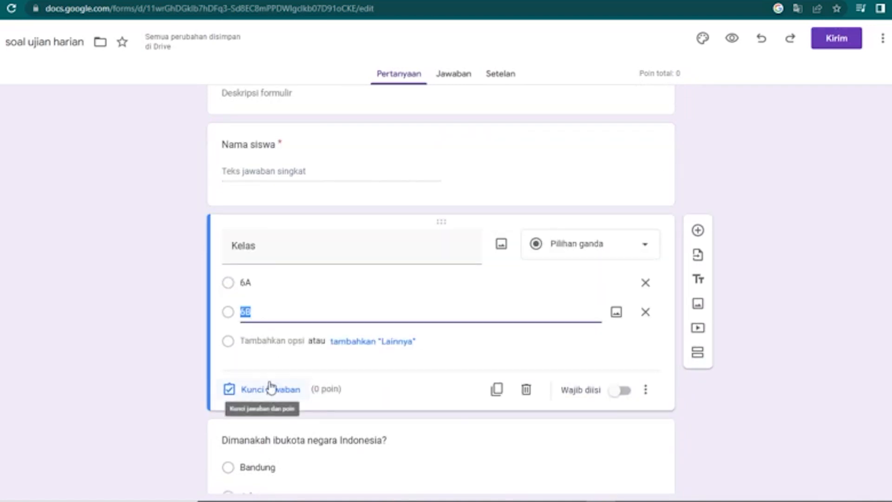
left_click(624, 390)
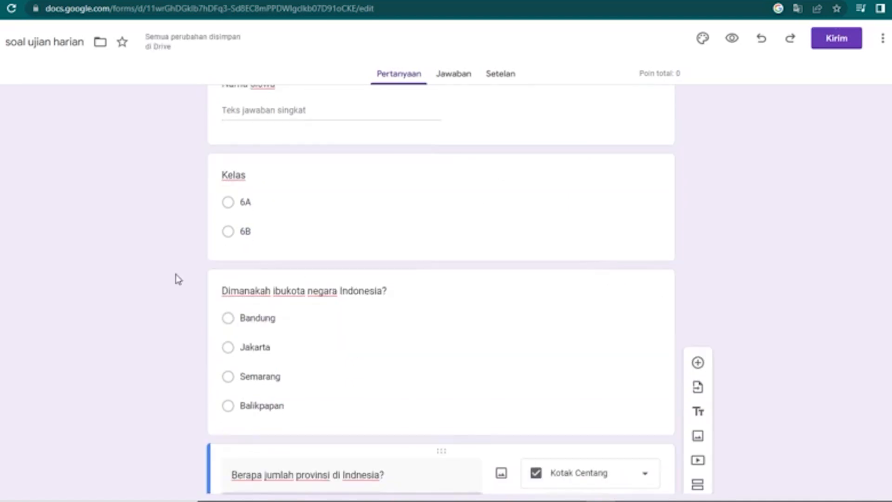
Reload the form editing page and select the Nama siswa question.
scroll(178, 279, "up", 3)
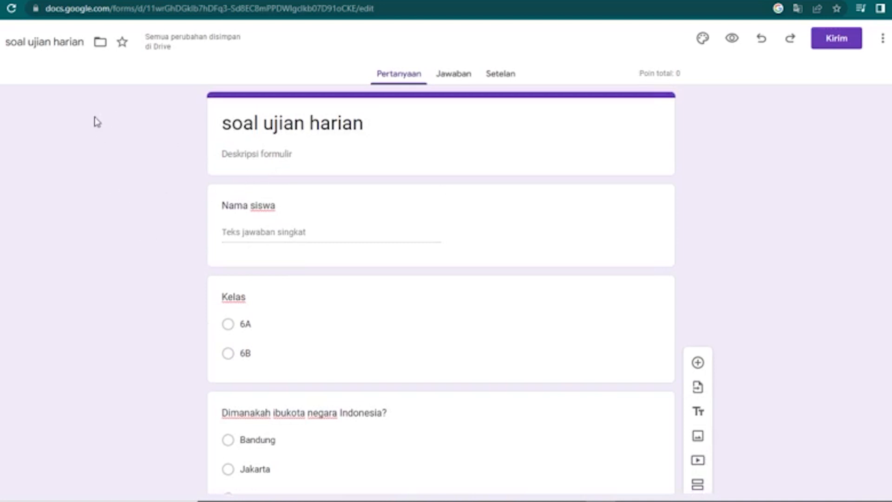
left_click(12, 10)
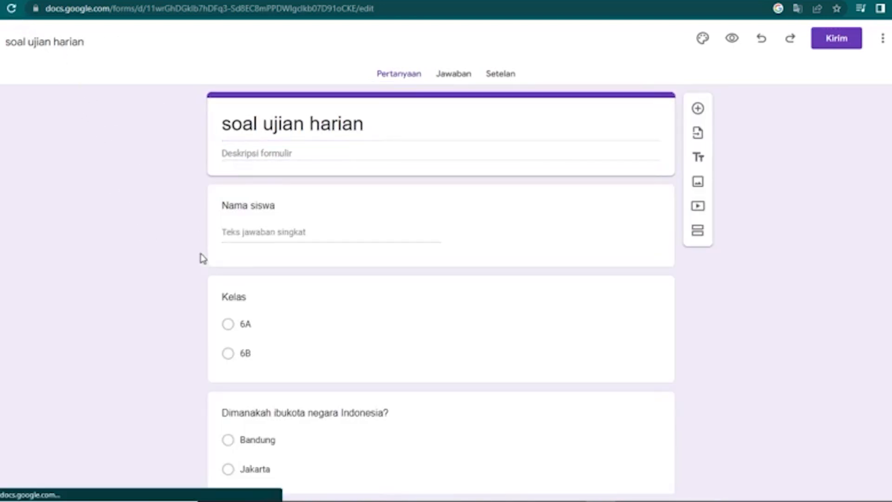
left_click(214, 256)
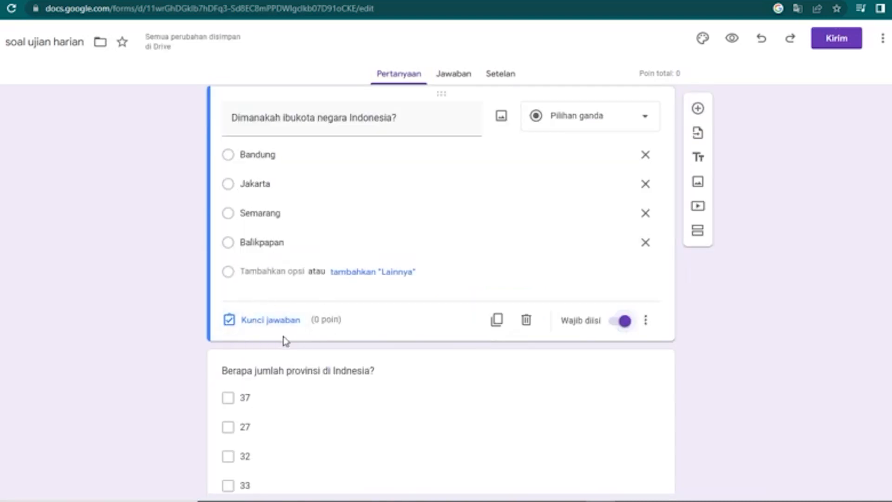
Mark Jakarta as the correct answer in the answer key of the Dimanakah ibukota negara Indonesia? question.
left_click(256, 326)
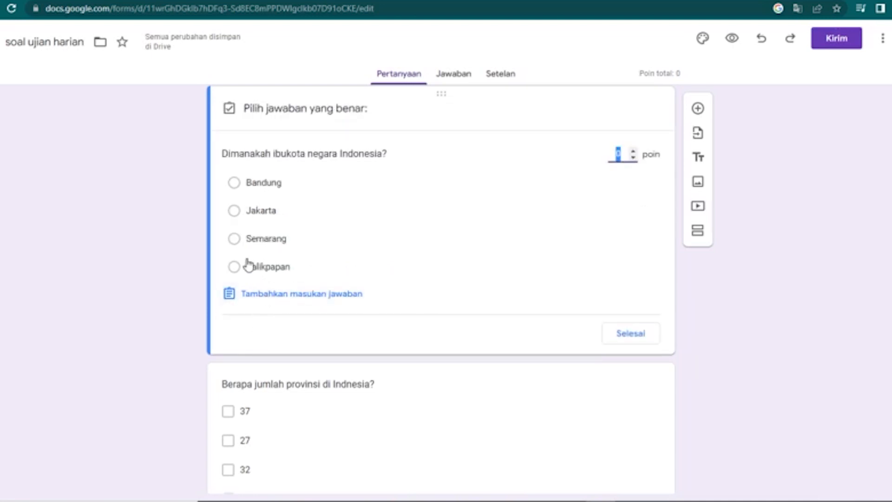
left_click(234, 218)
left_click(234, 211)
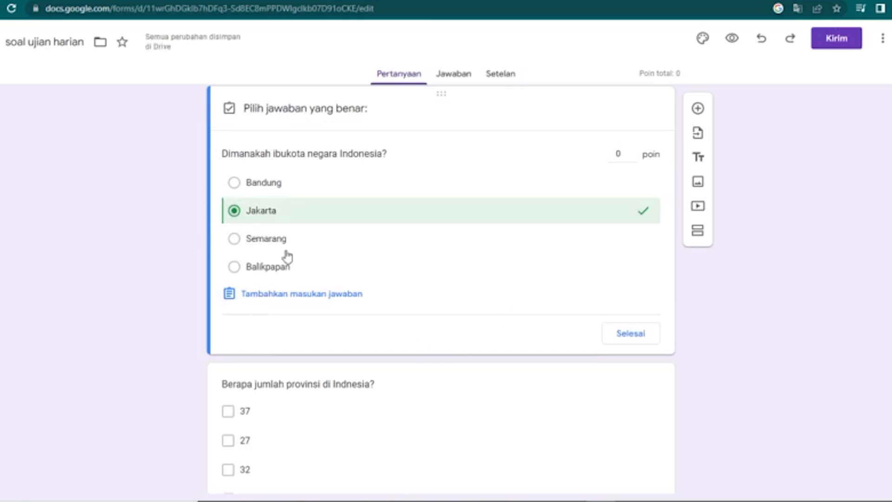
left_click(626, 335)
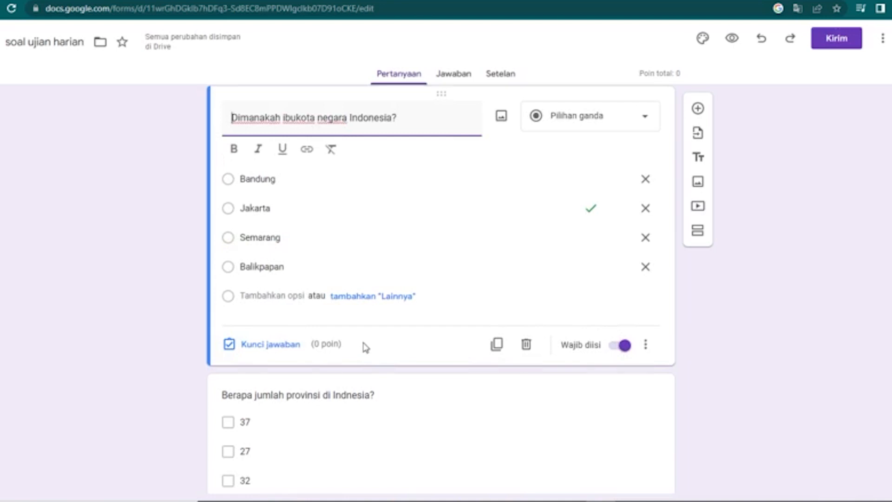
scroll(366, 348, "down", 2)
scroll(389, 323, "up", 3)
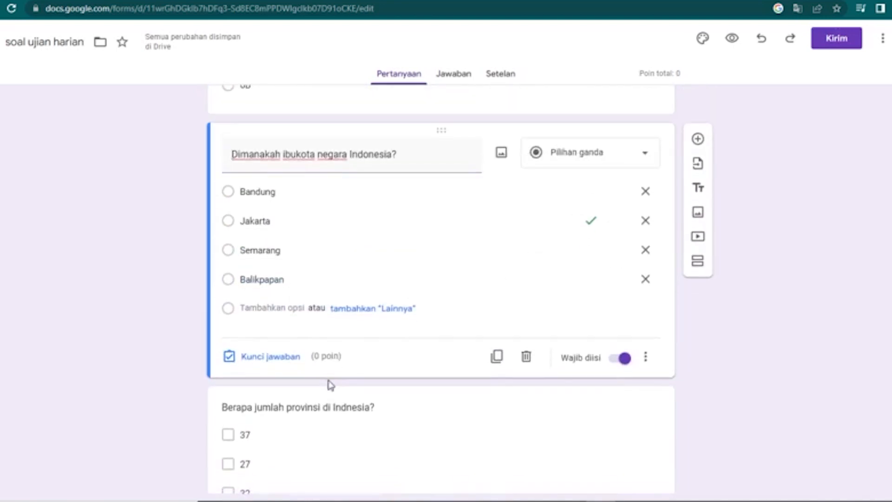
Set the point value of the Dimanakah ibukota negara Indonesia? question to 100.
left_click(286, 359)
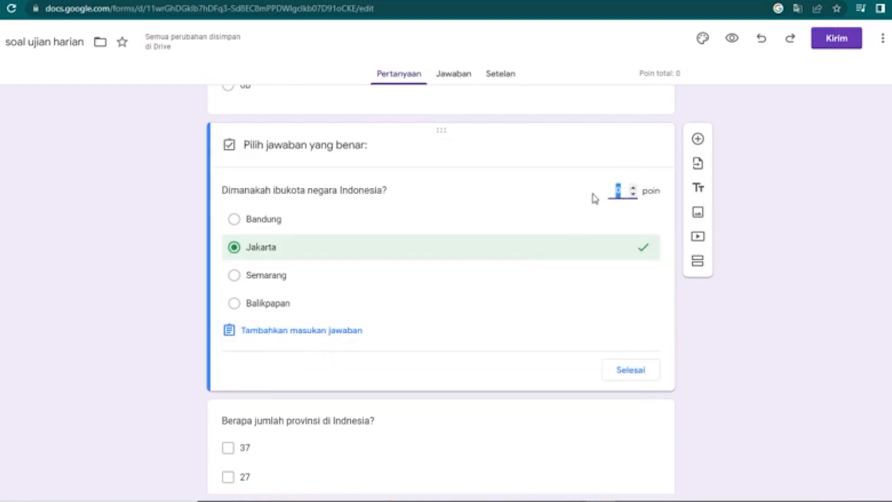
left_click(634, 191)
left_click_drag(623, 193, 606, 203)
type("100")
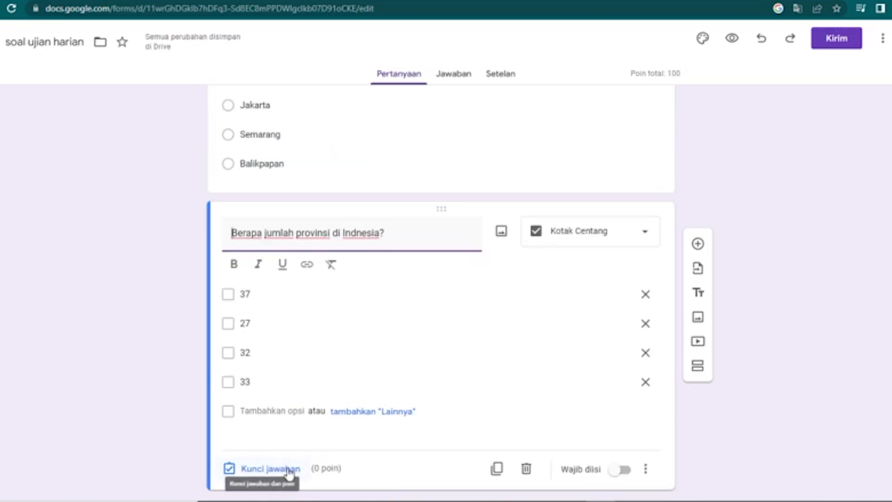
Mark 37 as the correct answer to the question on Indonesia's number of provinces and set it to 100 points.
left_click(279, 469)
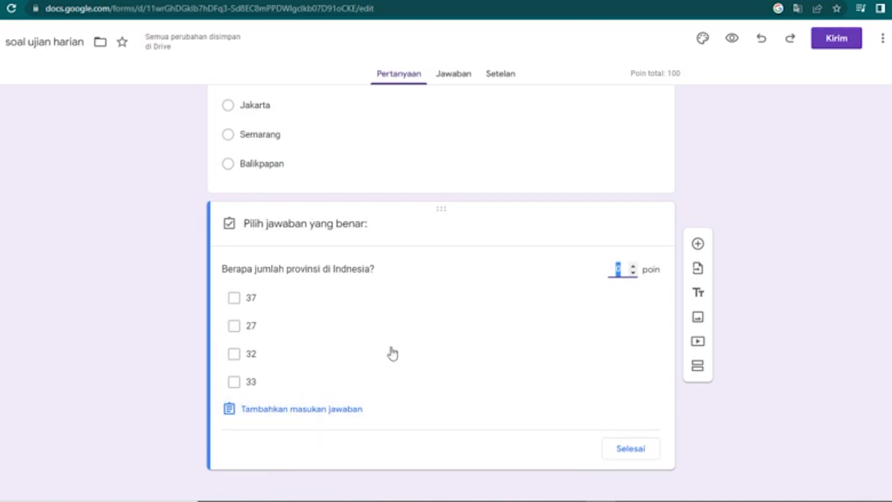
left_click(242, 302)
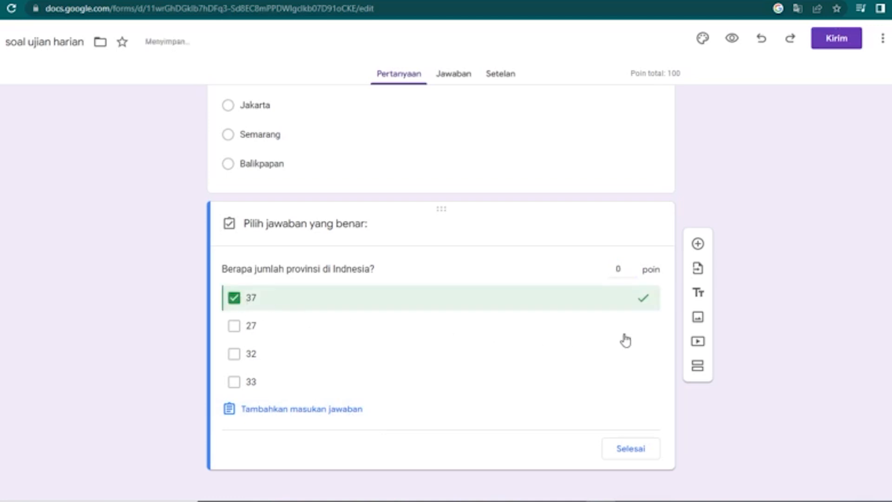
left_click(618, 270)
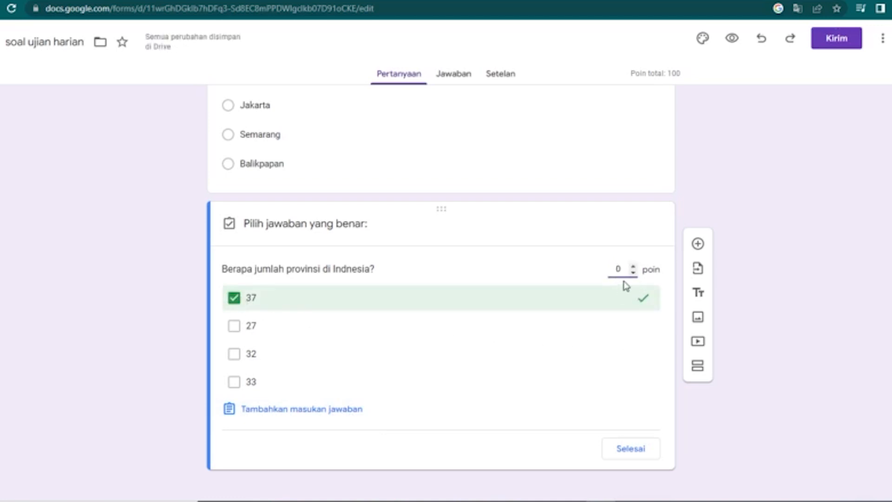
type("100")
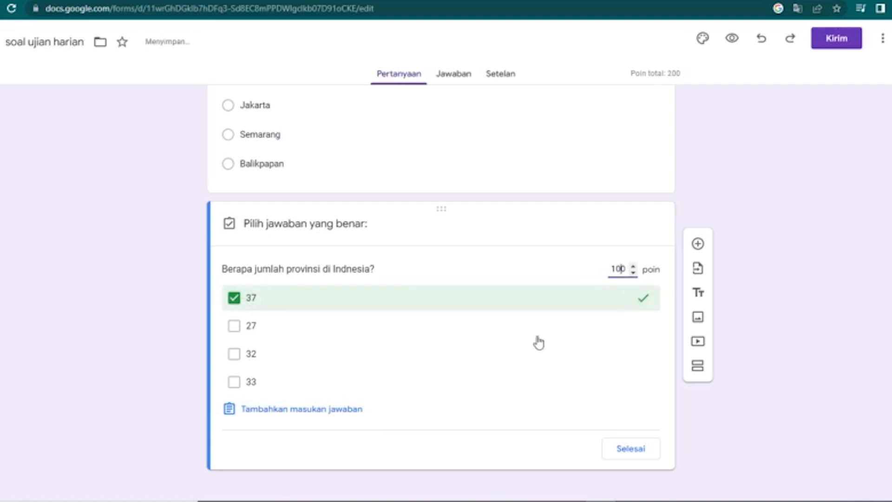
left_click(626, 451)
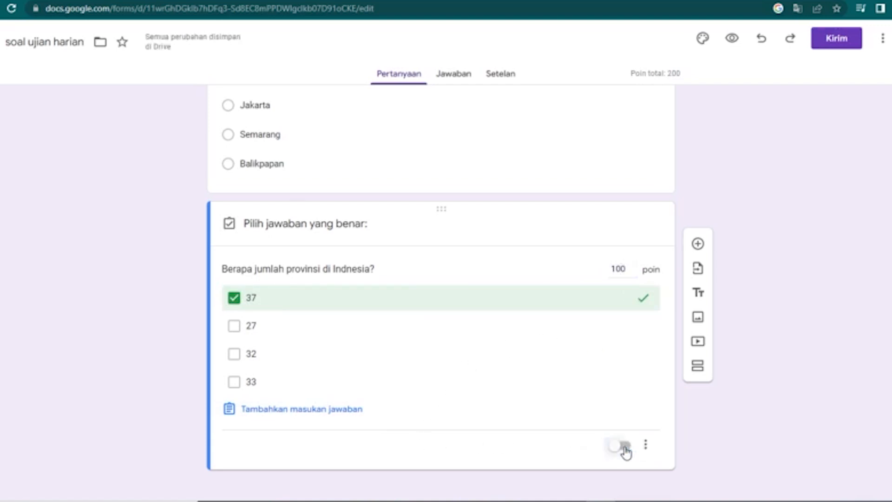
Make the question about Indonesia's number of provinces required.
left_click(149, 370)
scroll(149, 370, "up", 5)
scroll(149, 370, "down", 5)
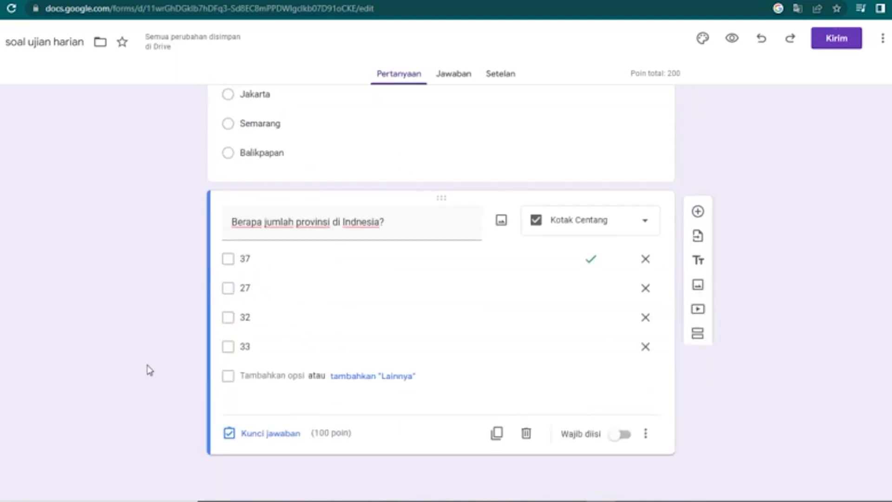
left_click(625, 435)
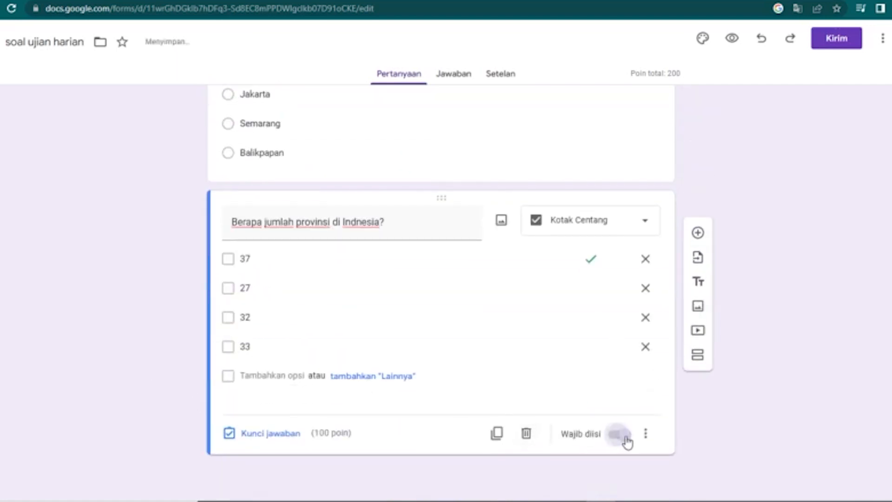
Open the form settings and examine the quiz's score release, respondent and default point options.
scroll(414, 370, "up", 10)
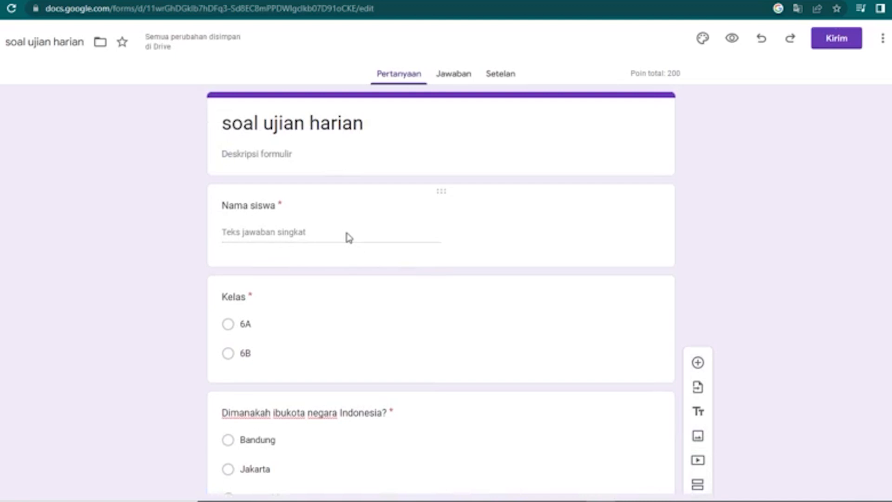
scroll(348, 234, "down", 3)
scroll(348, 236, "up", 3)
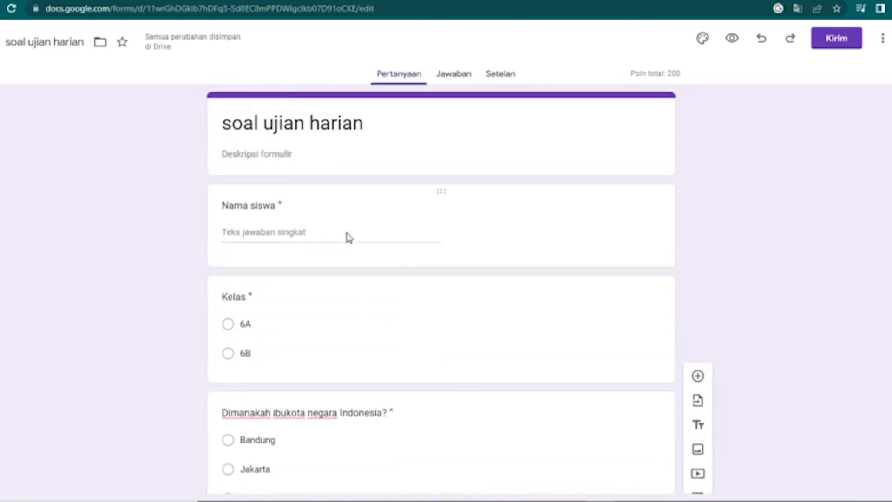
left_click(499, 76)
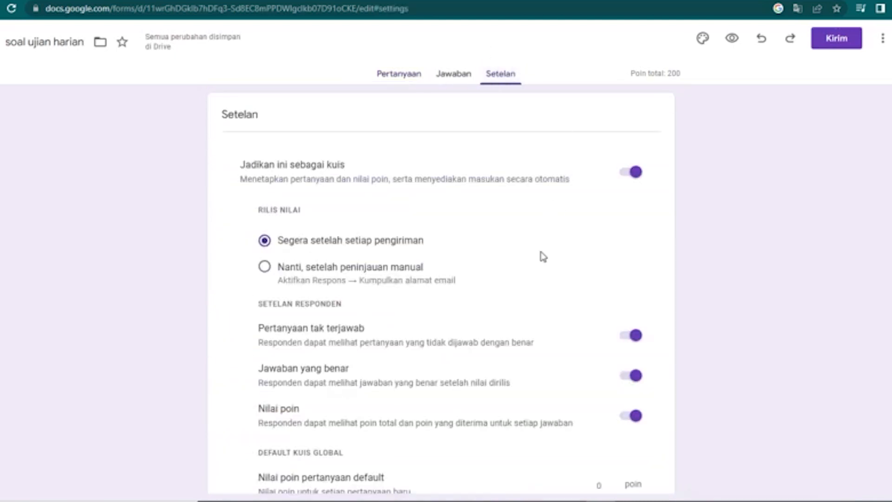
scroll(541, 260, "down", 3)
scroll(535, 258, "up", 3)
scroll(553, 298, "down", 4)
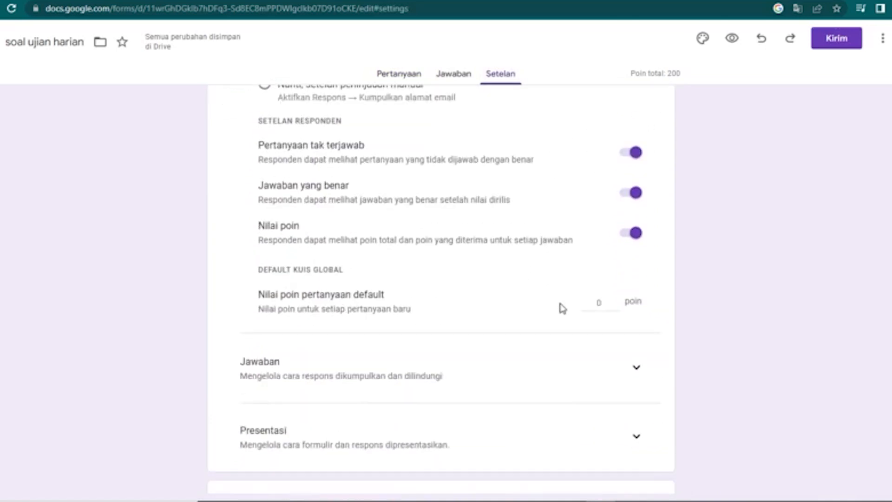
scroll(563, 308, "up", 1)
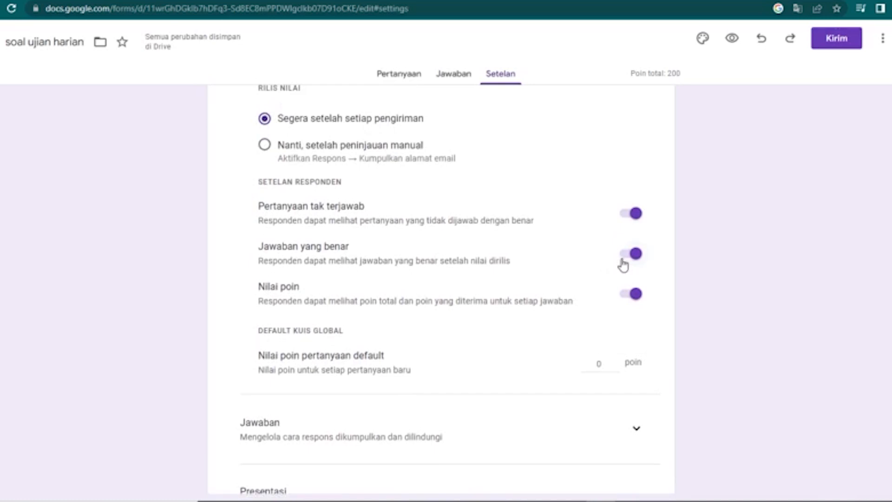
scroll(623, 265, "up", 1)
scroll(616, 283, "up", 1)
scroll(616, 285, "down", 2)
Toggle the Jawaban yang benar respondent setting off and back on.
left_click(636, 261)
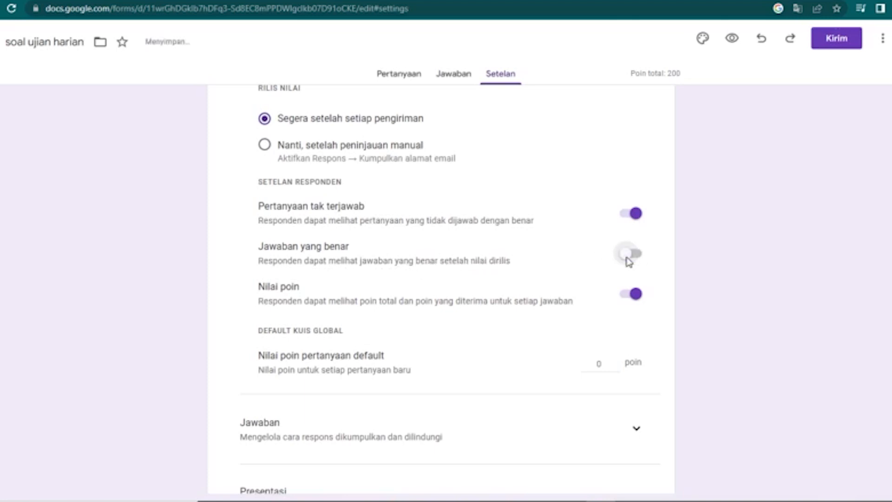
left_click(637, 262)
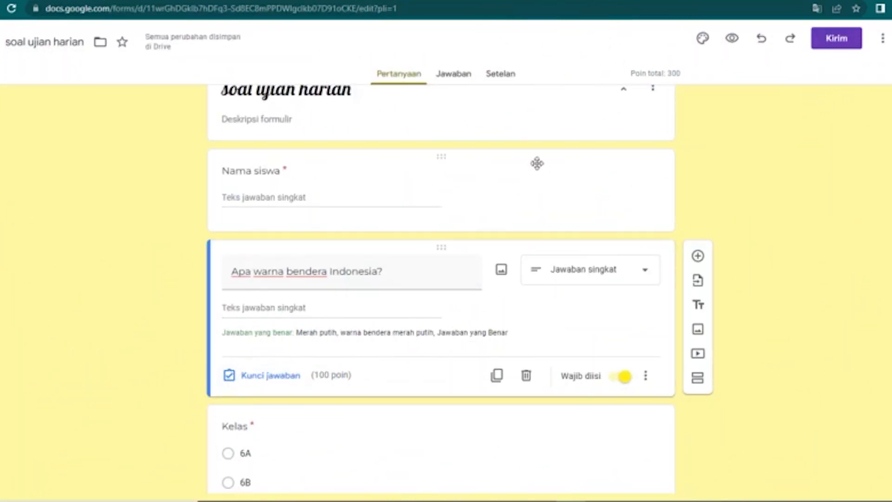
Preview the form and examine its questions, answer options and point values as respondents see them.
left_click(732, 38)
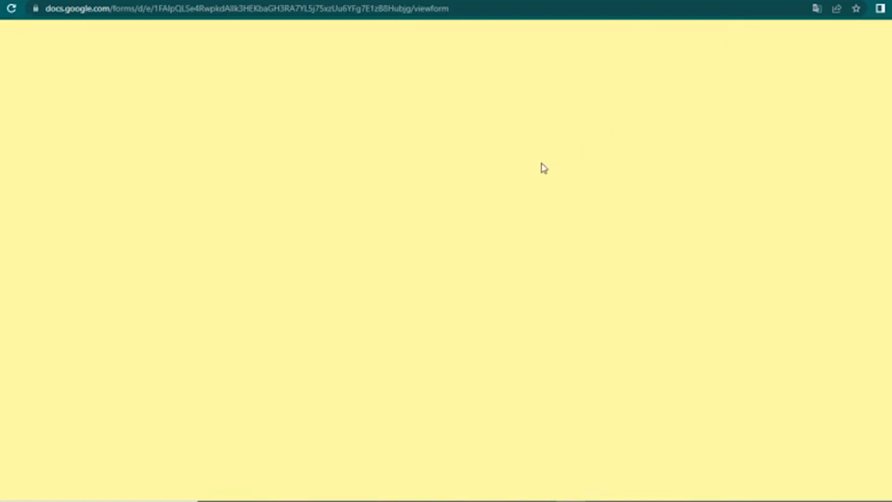
scroll(535, 232, "down", 3)
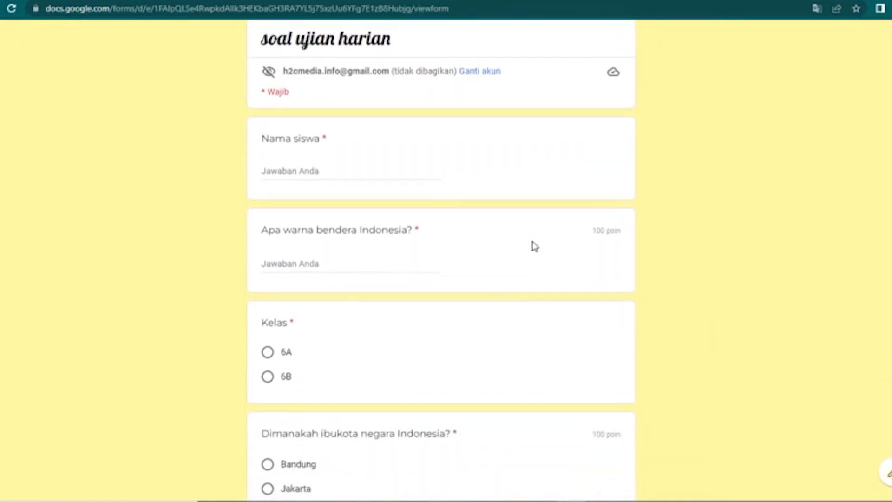
scroll(535, 247, "down", 1)
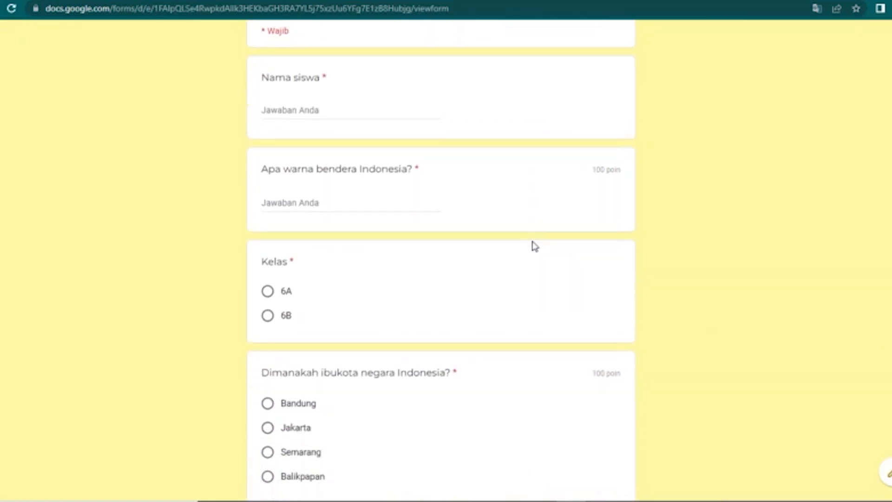
scroll(535, 246, "down", 1)
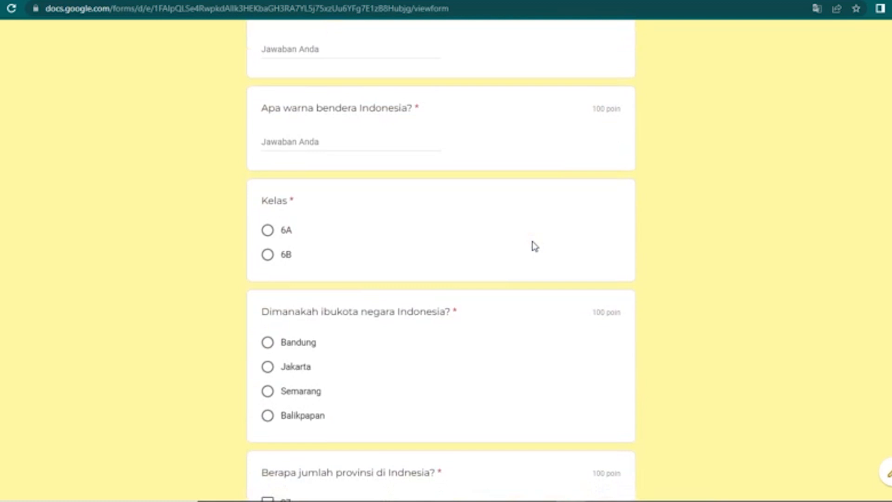
scroll(535, 246, "down", 3)
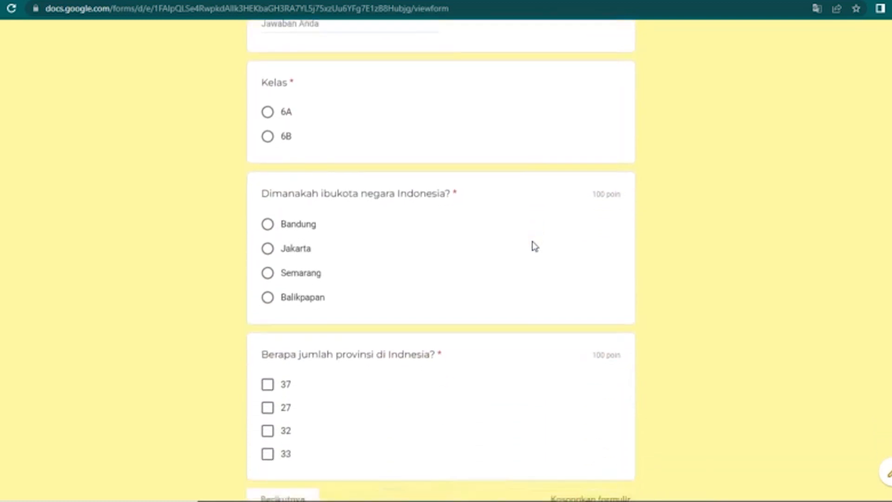
scroll(535, 246, "down", 2)
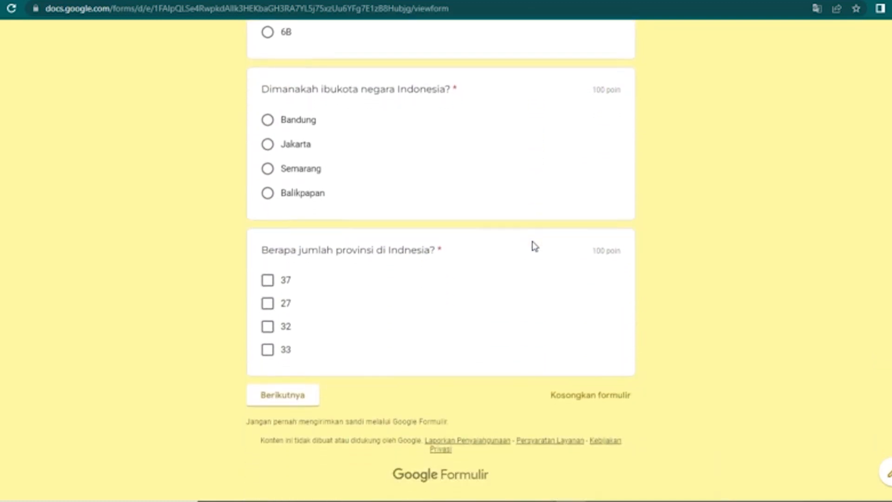
scroll(535, 247, "up", 7)
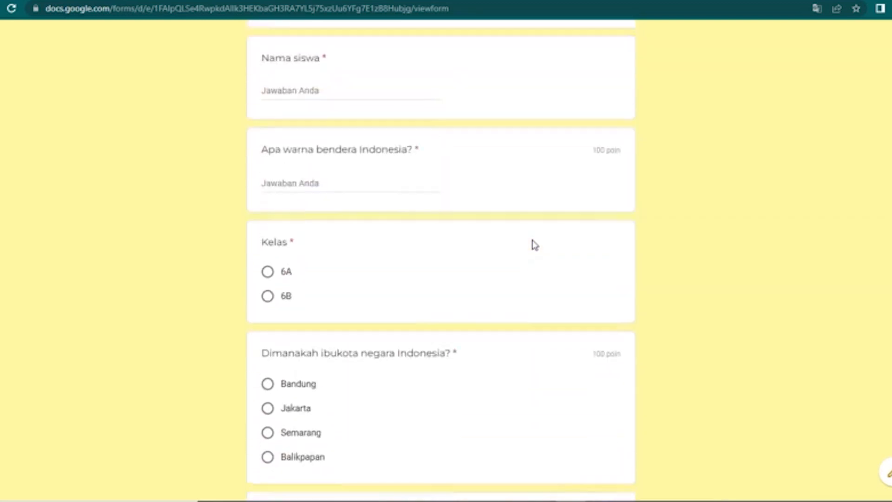
scroll(535, 245, "up", 2)
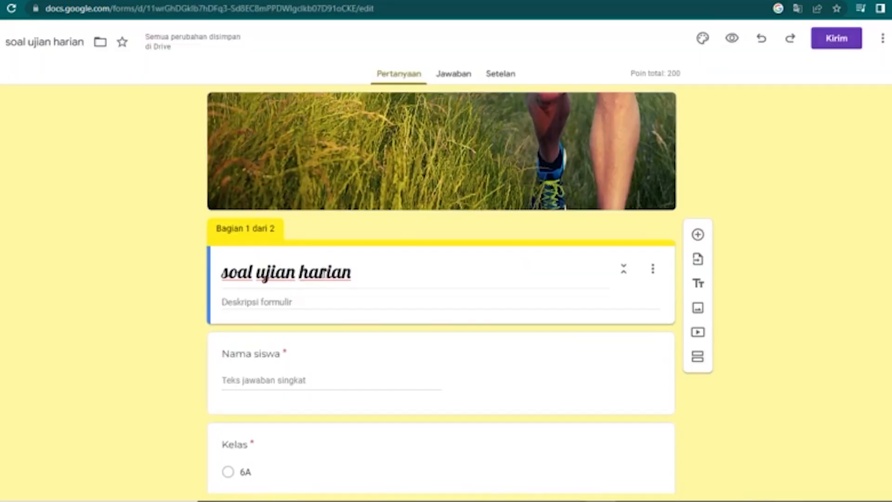
Copy the form's shortened link from the send options and close the dialog.
scroll(324, 274, "down", 2)
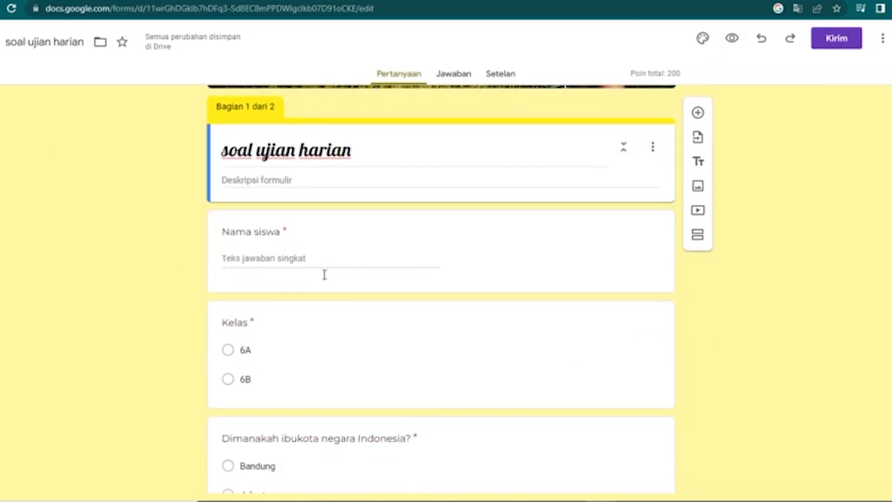
left_click(831, 40)
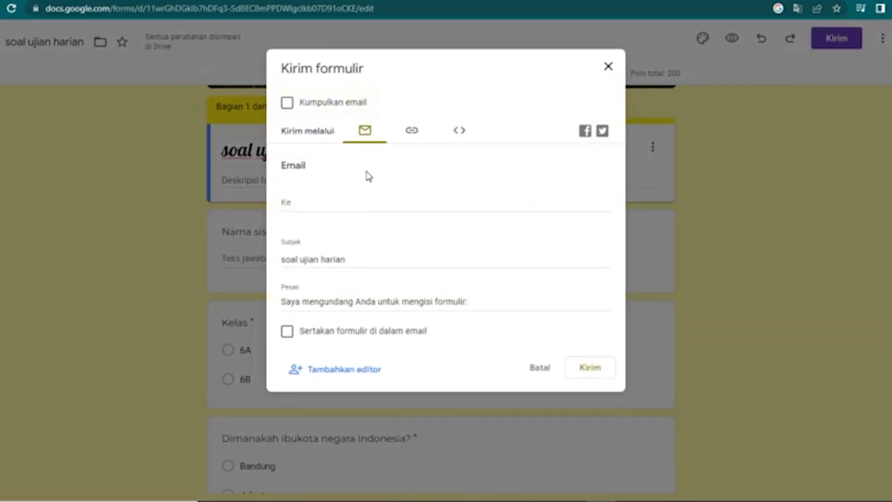
left_click(412, 132)
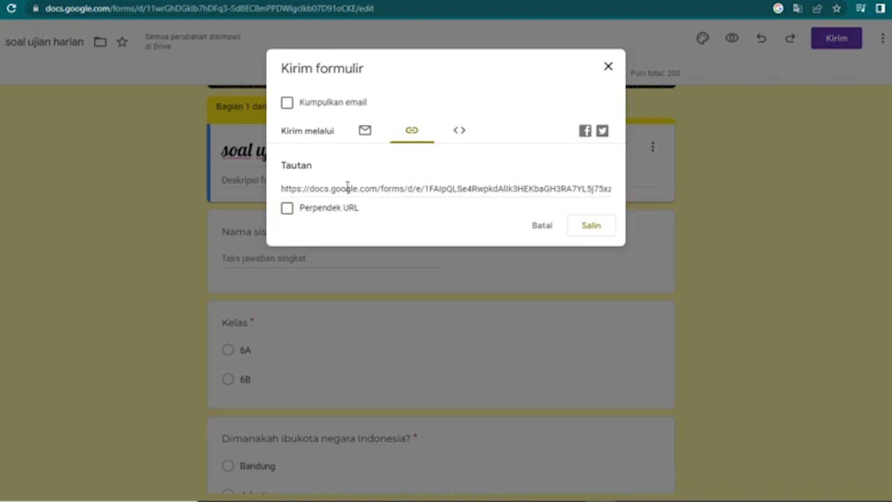
left_click(286, 209)
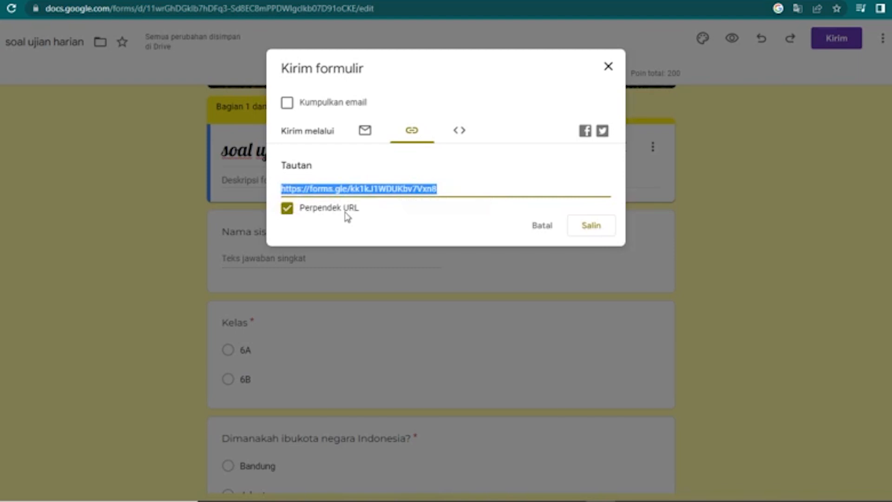
left_click(598, 233)
left_click(608, 67)
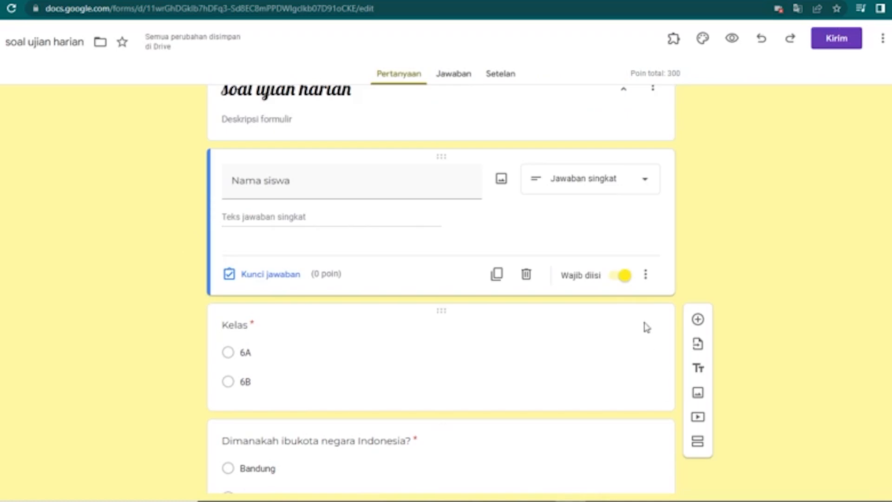
scroll(455, 338, "up", 1)
scroll(455, 338, "up", 4)
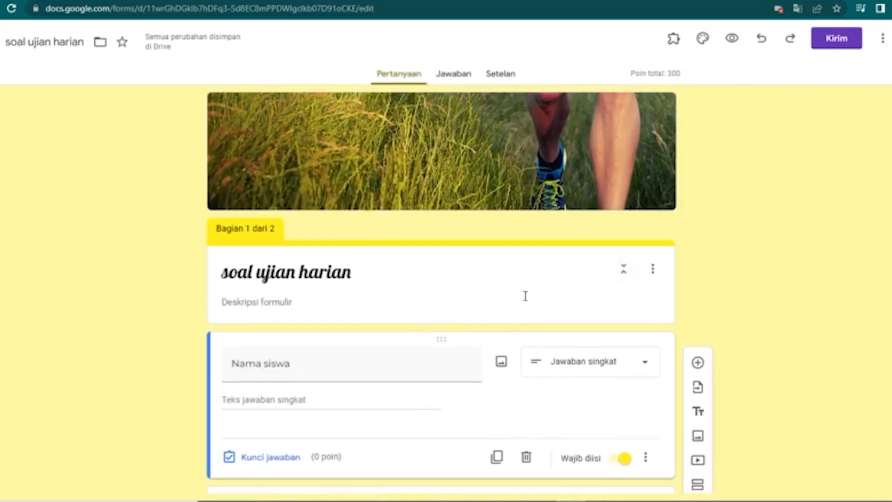
scroll(525, 297, "down", 6)
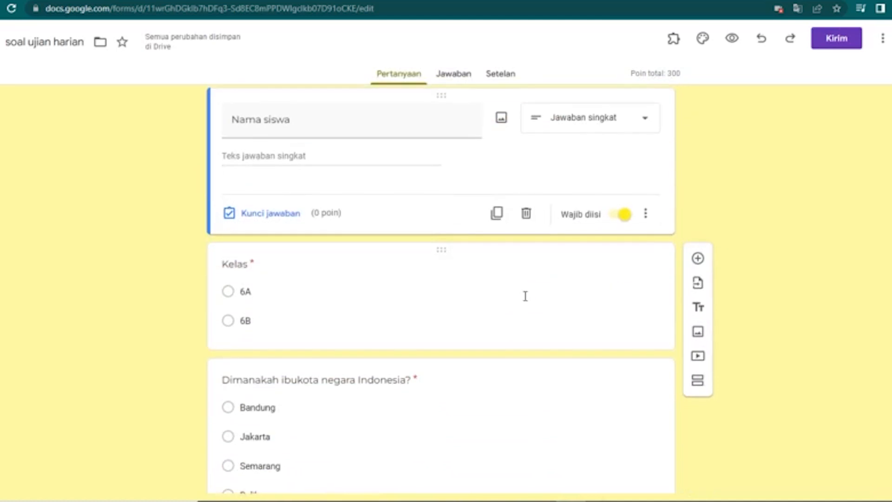
Open the add-on marketplace for the form and bring up the formLimiter add-on's details.
scroll(526, 301, "down", 1)
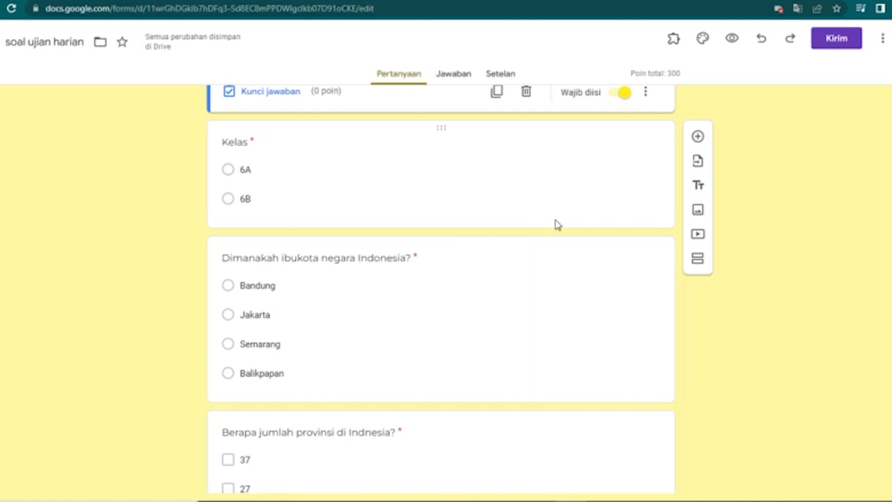
left_click(882, 40)
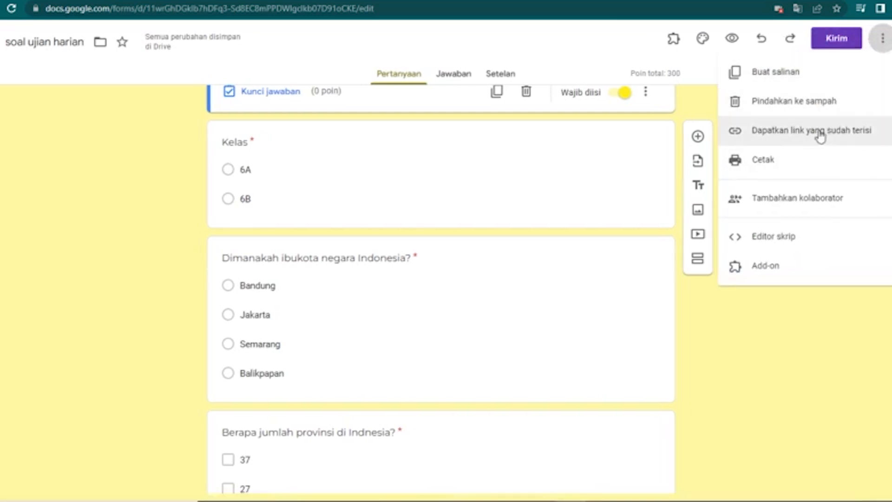
left_click(763, 272)
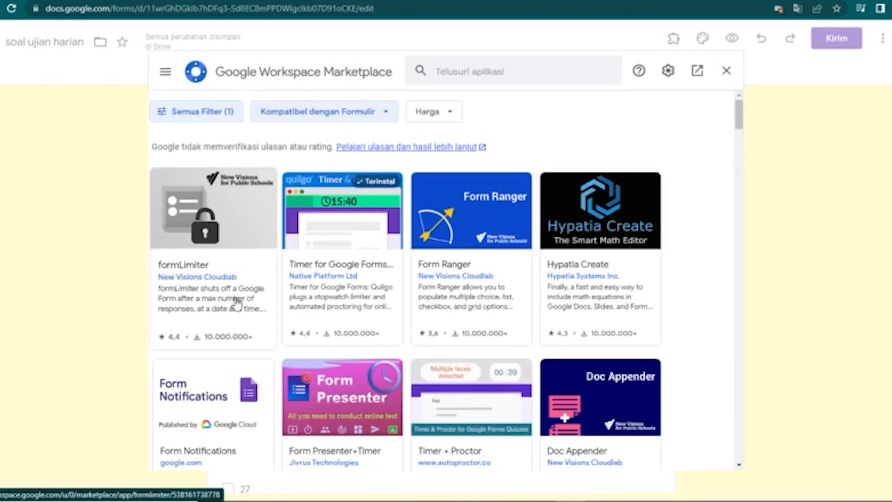
left_click(206, 267)
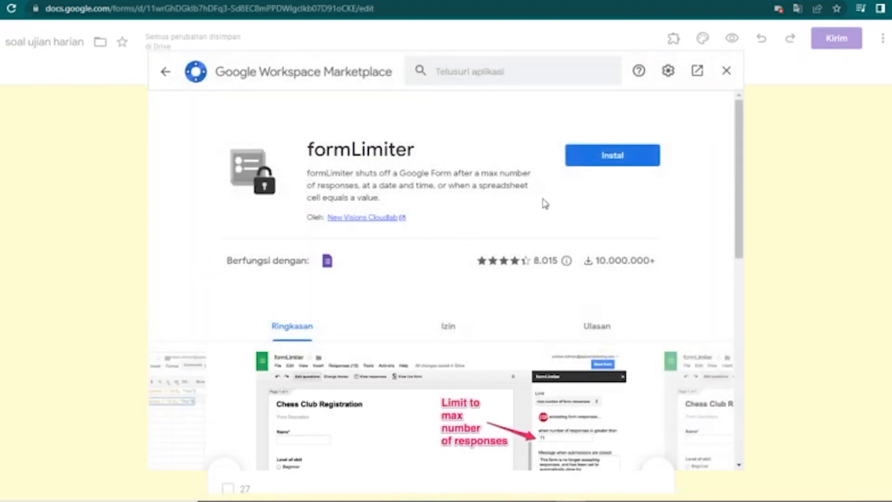
Install formLimiter, granting it access with the existing Google account, and close the marketplace.
left_click(613, 162)
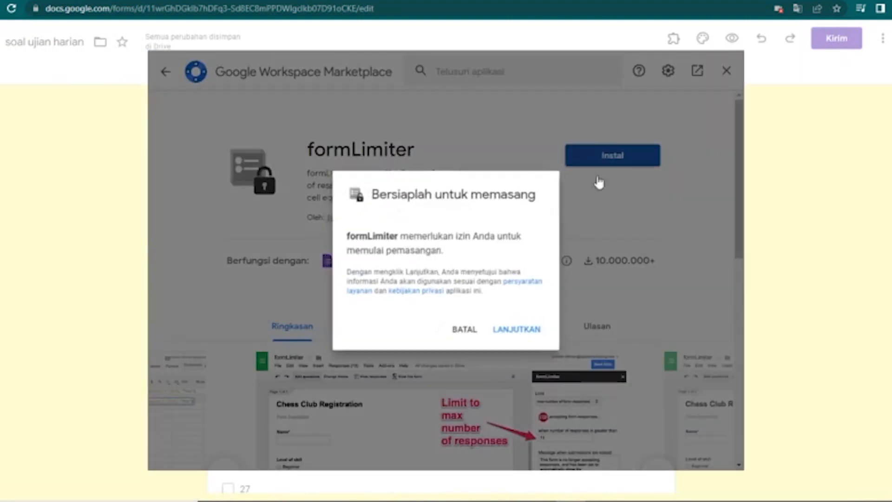
left_click(519, 332)
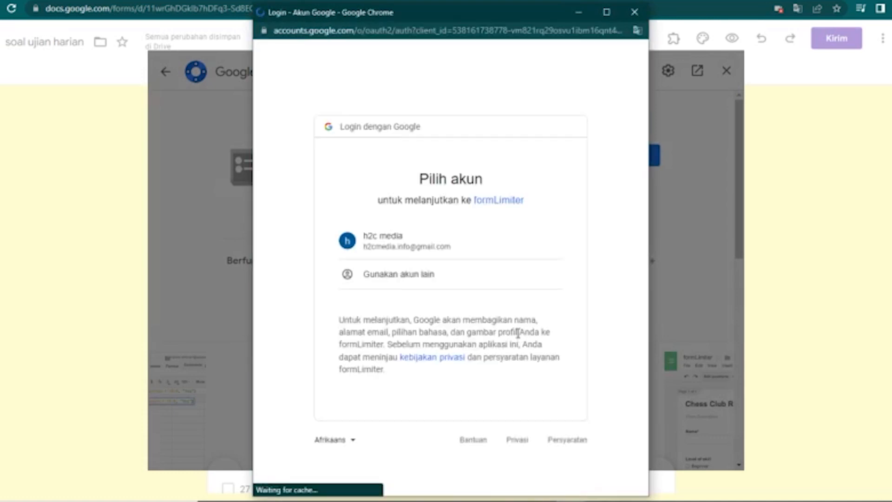
left_click(415, 248)
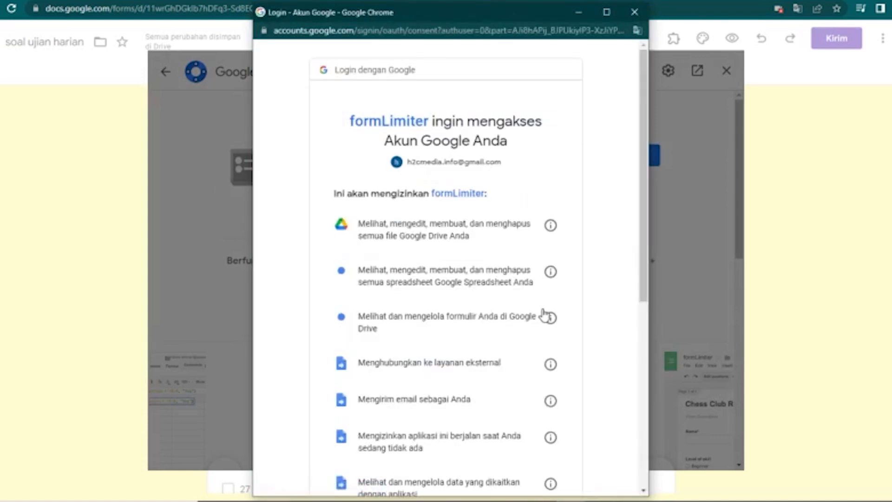
scroll(546, 316, "down", 6)
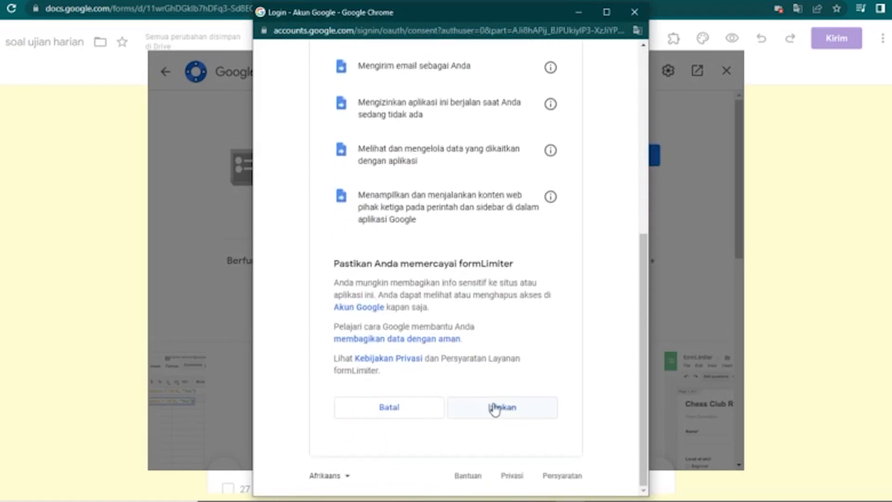
left_click(495, 409)
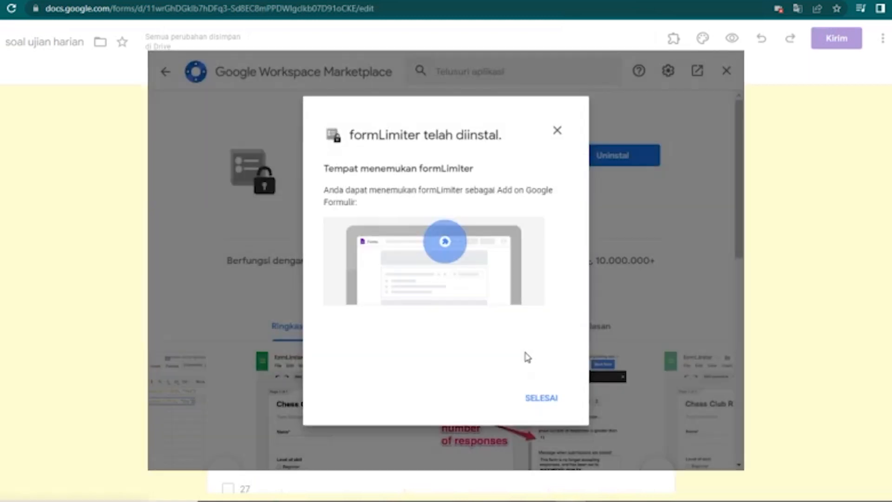
left_click(541, 400)
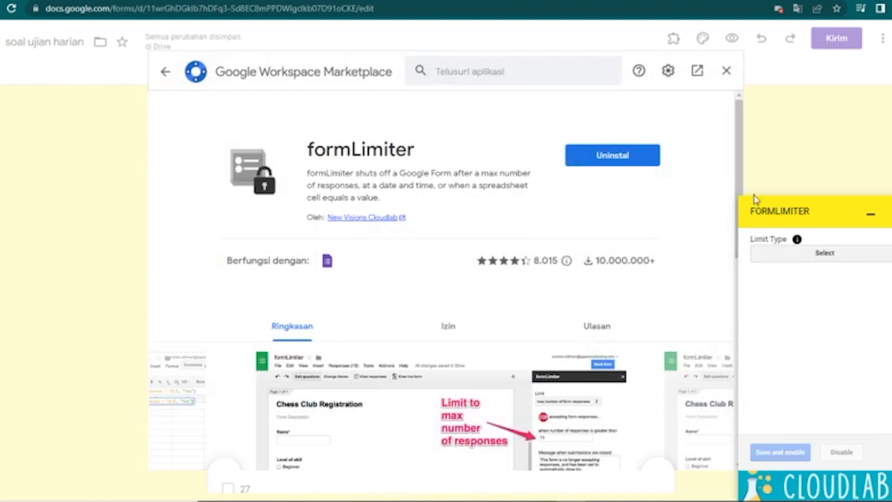
left_click(727, 71)
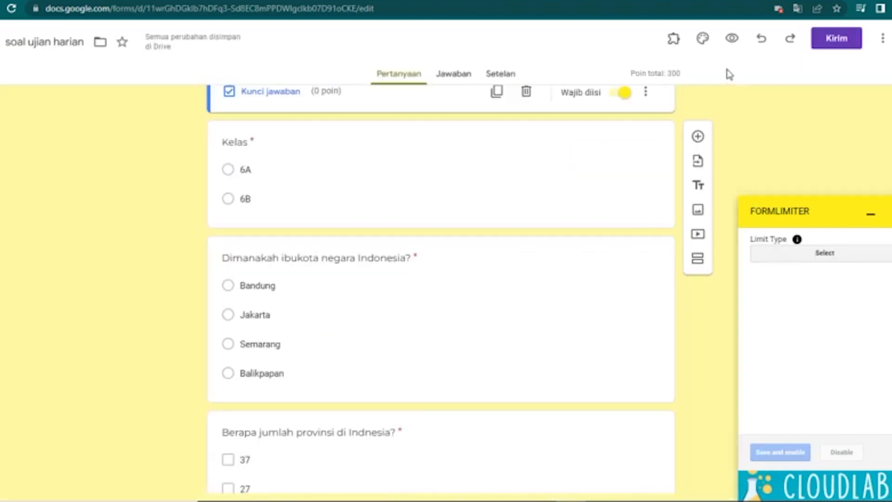
Set formLimiter's limit type to date and time with the due date 11/21/2022.
left_click(832, 253)
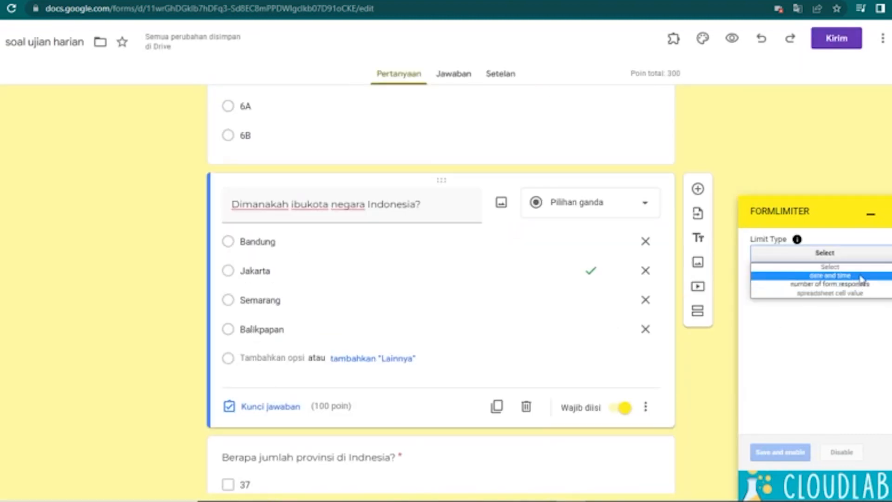
left_click(832, 277)
left_click(801, 311)
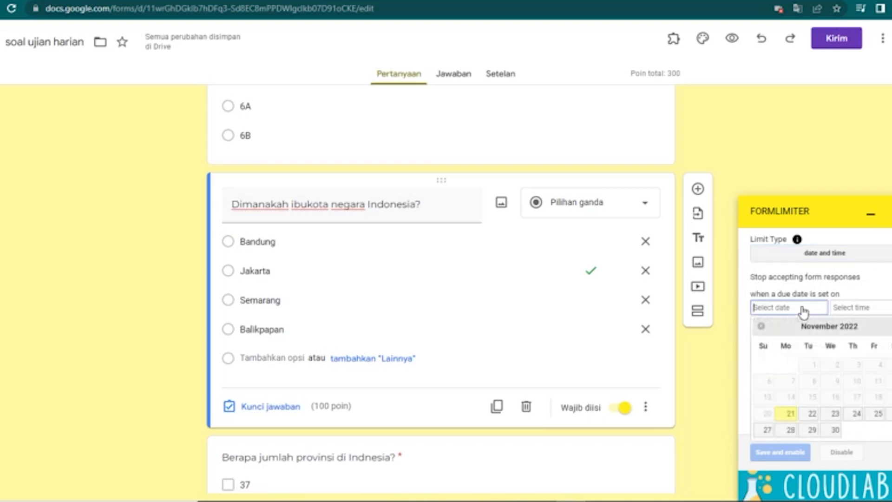
left_click(850, 307)
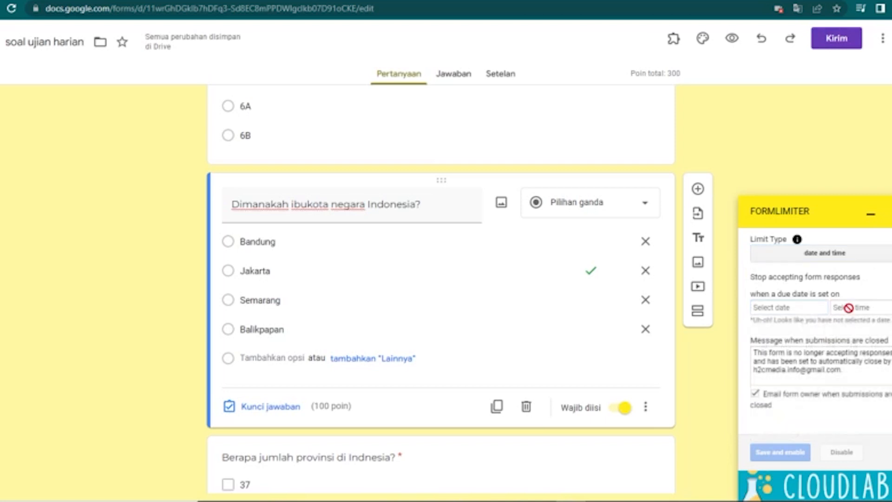
left_click(819, 311)
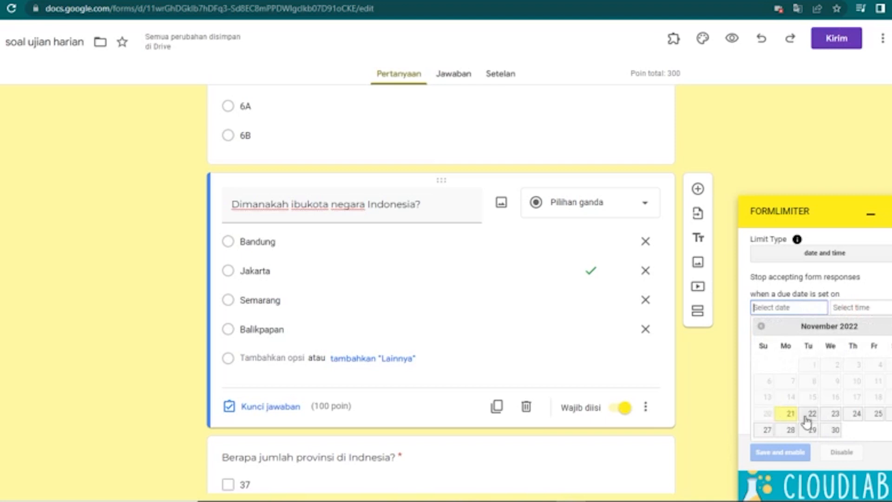
left_click(794, 417)
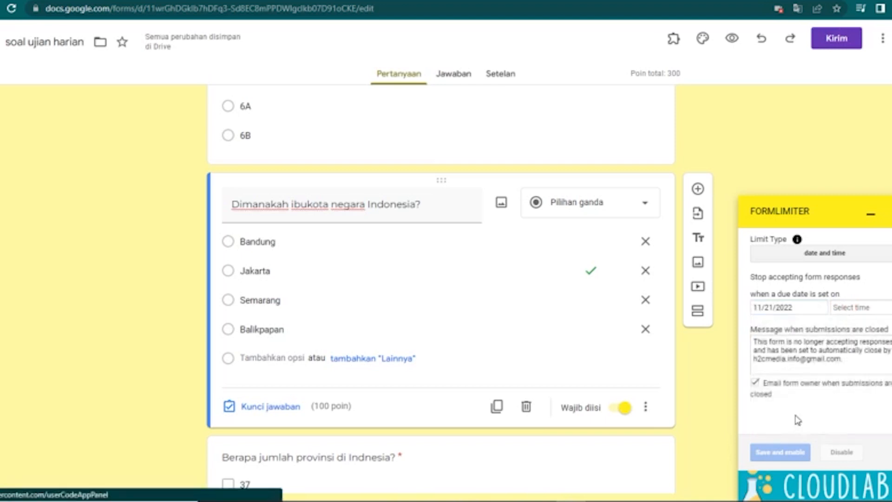
Try to set formLimiter's due time to 7:05 AM.
left_click(863, 308)
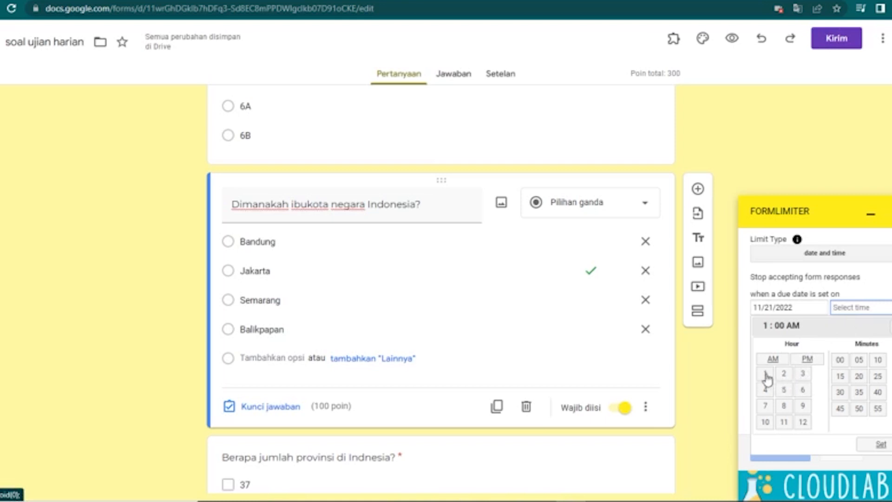
left_click(764, 407)
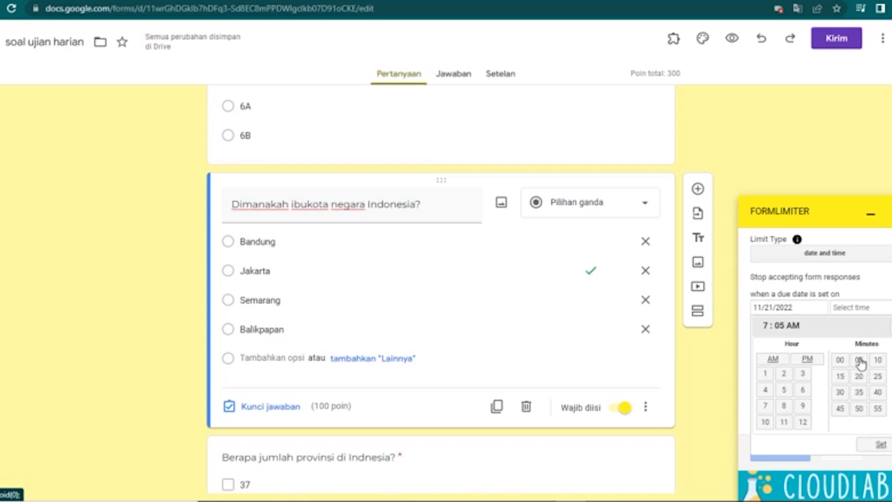
left_click(874, 445)
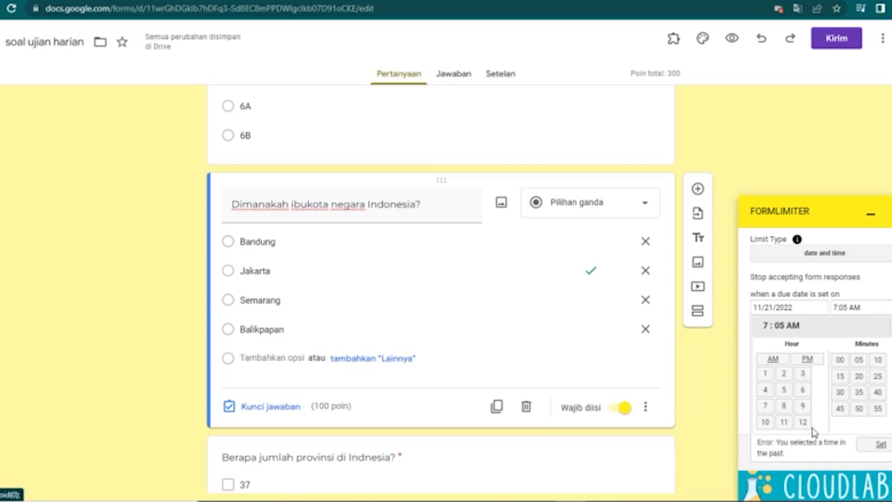